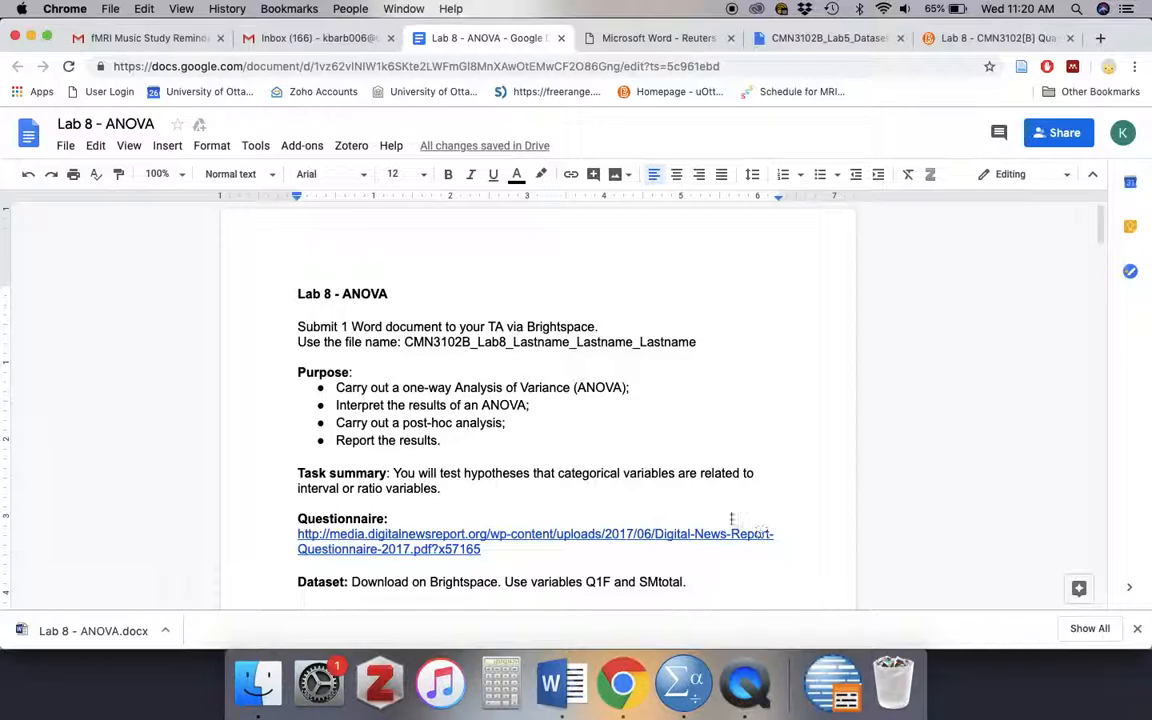
- Read the Lab 8 - ANOVA handout from its purpose and dataset through the one-way ANOVA assumptions and example research design
scroll(670, 471, down, 1)
scroll(670, 471, down, 4)
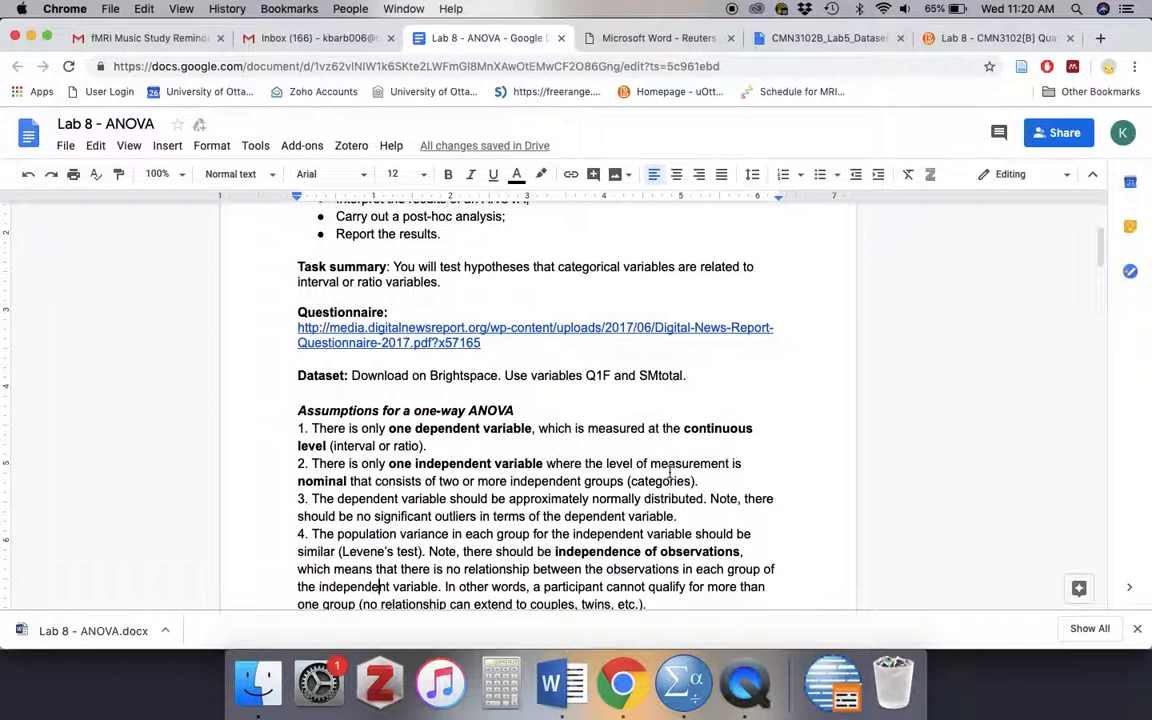
scroll(670, 475, down, 2)
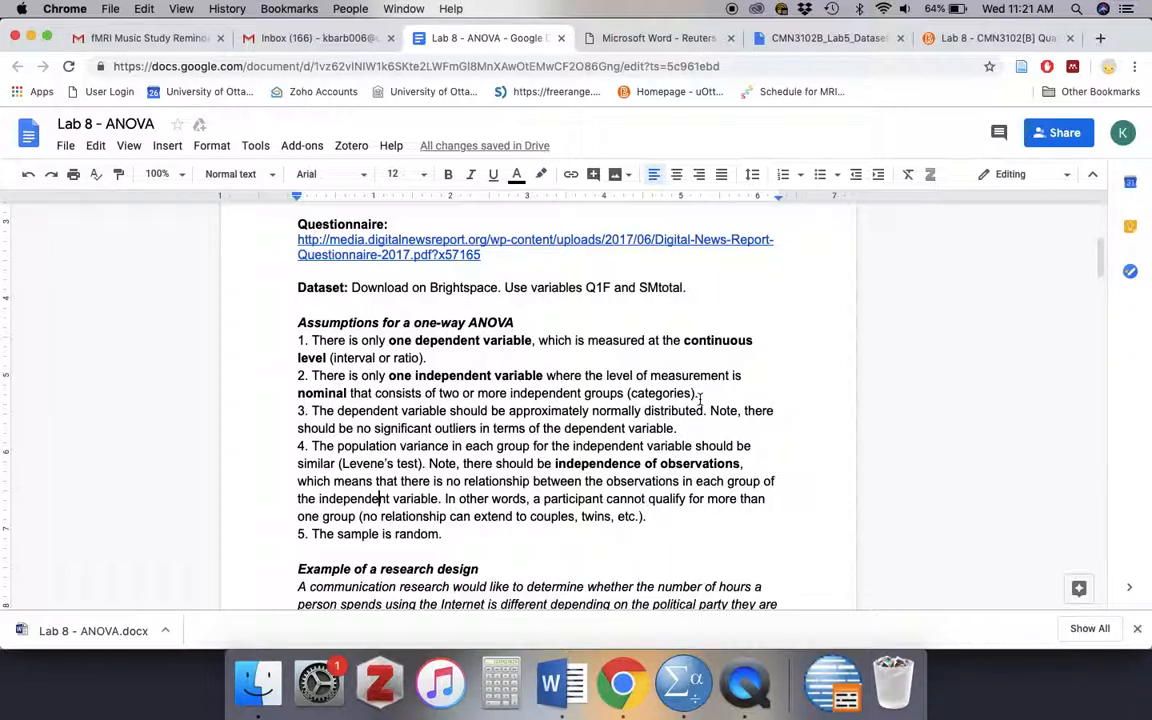
scroll(664, 481, down, 3)
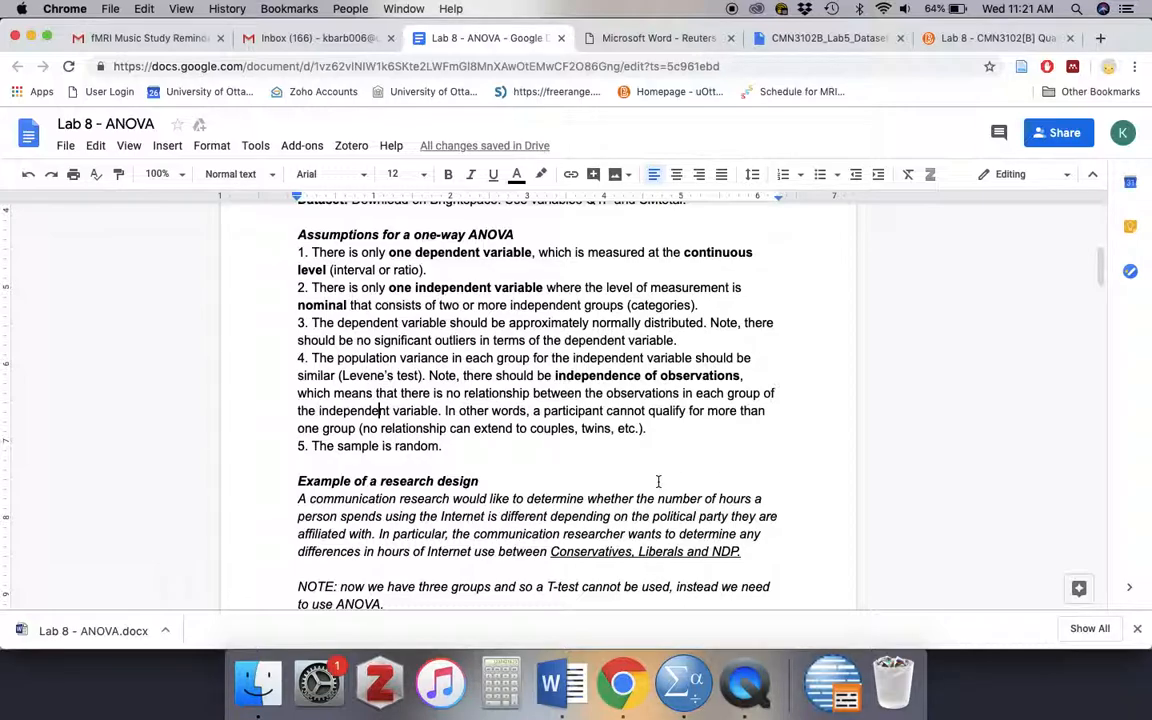
scroll(541, 490, down, 1)
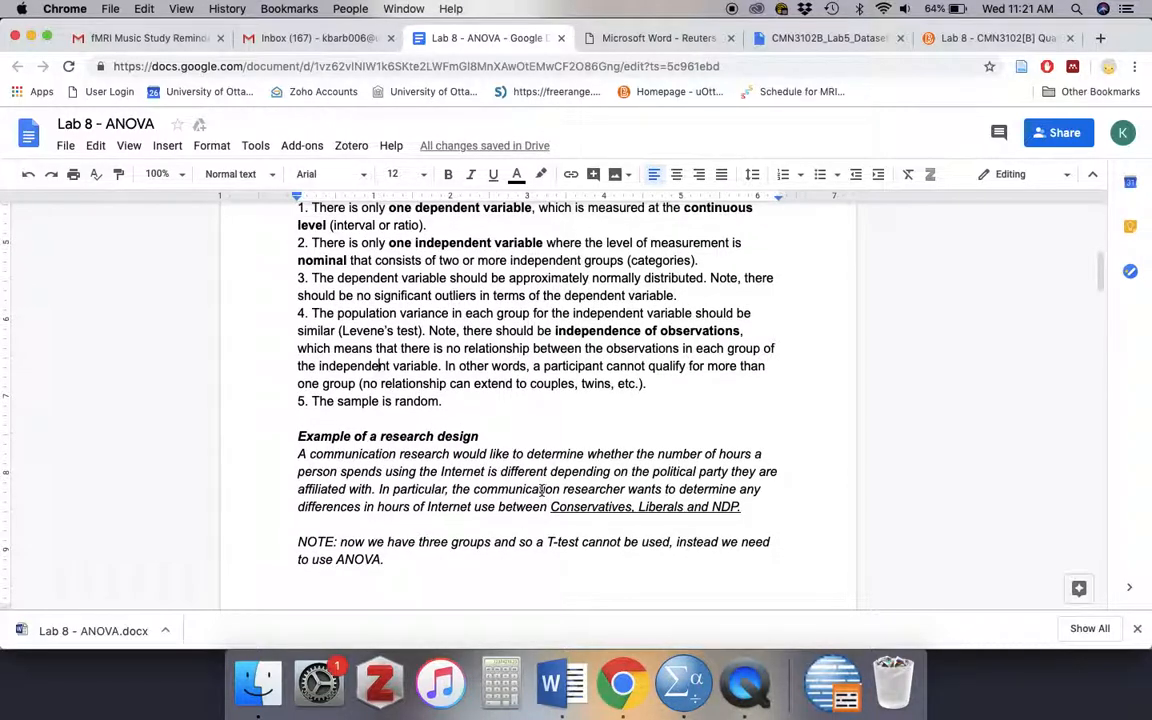
scroll(565, 430, down, 2)
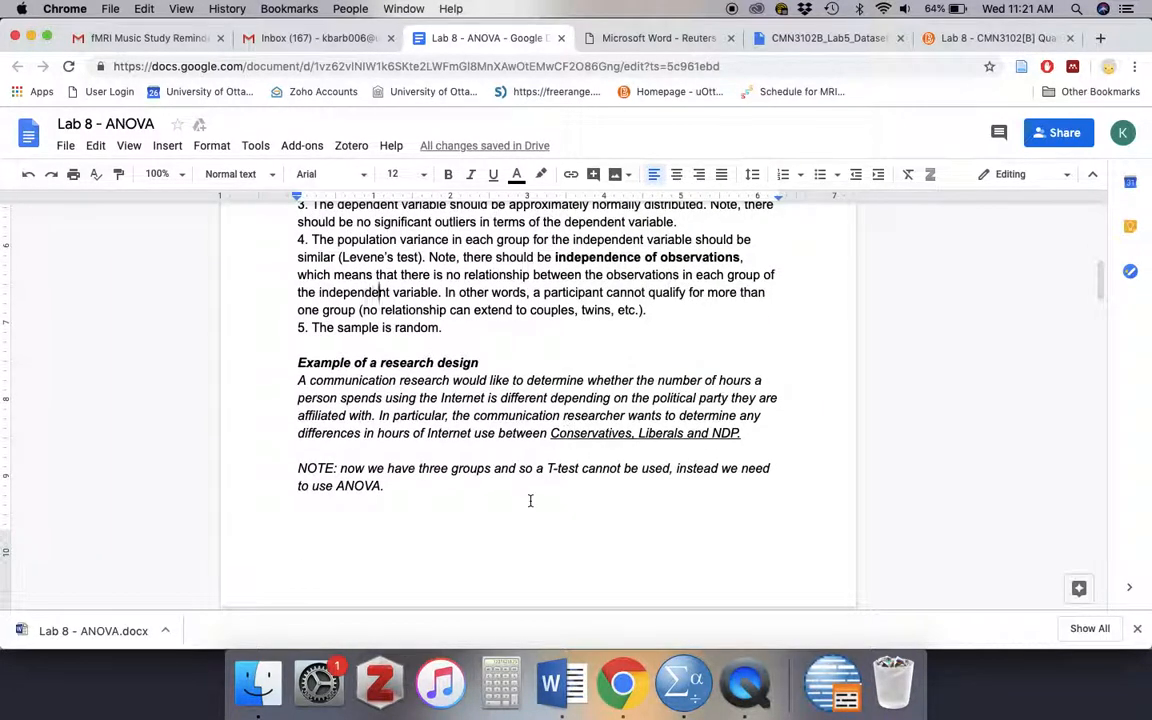
scroll(530, 496, down, 1)
scroll(531, 500, up, 2)
scroll(530, 500, up, 1)
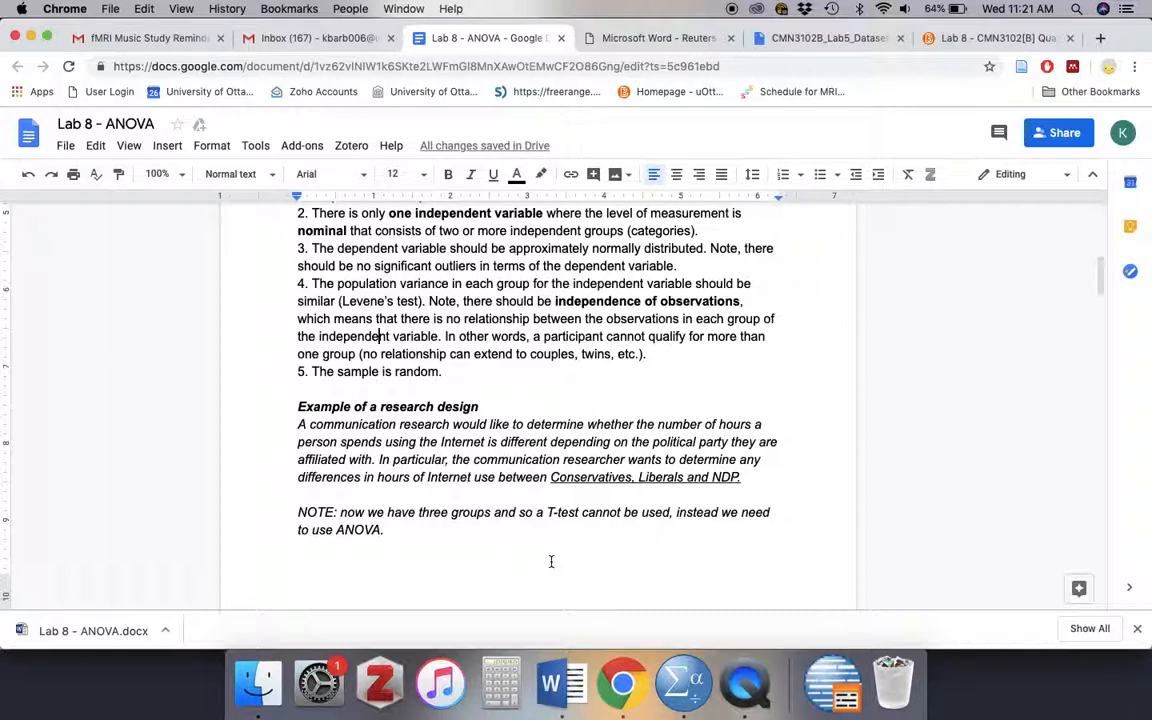
scroll(550, 562, up, 5)
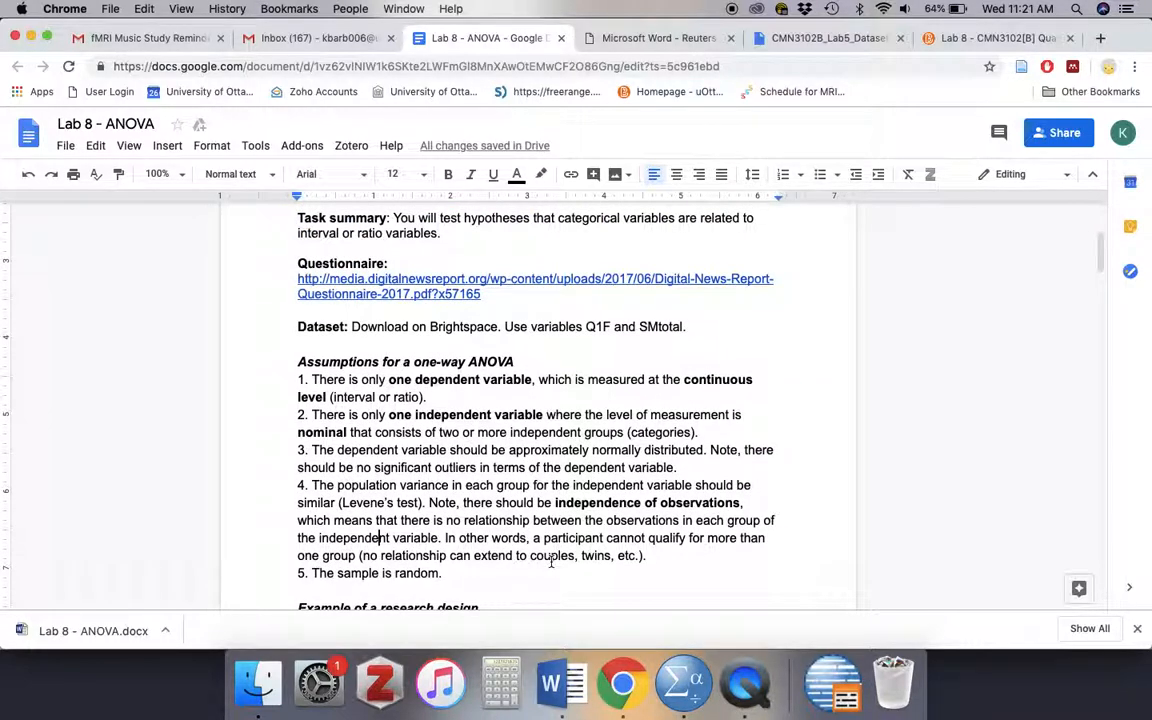
scroll(550, 562, down, 5)
scroll(550, 562, down, 15)
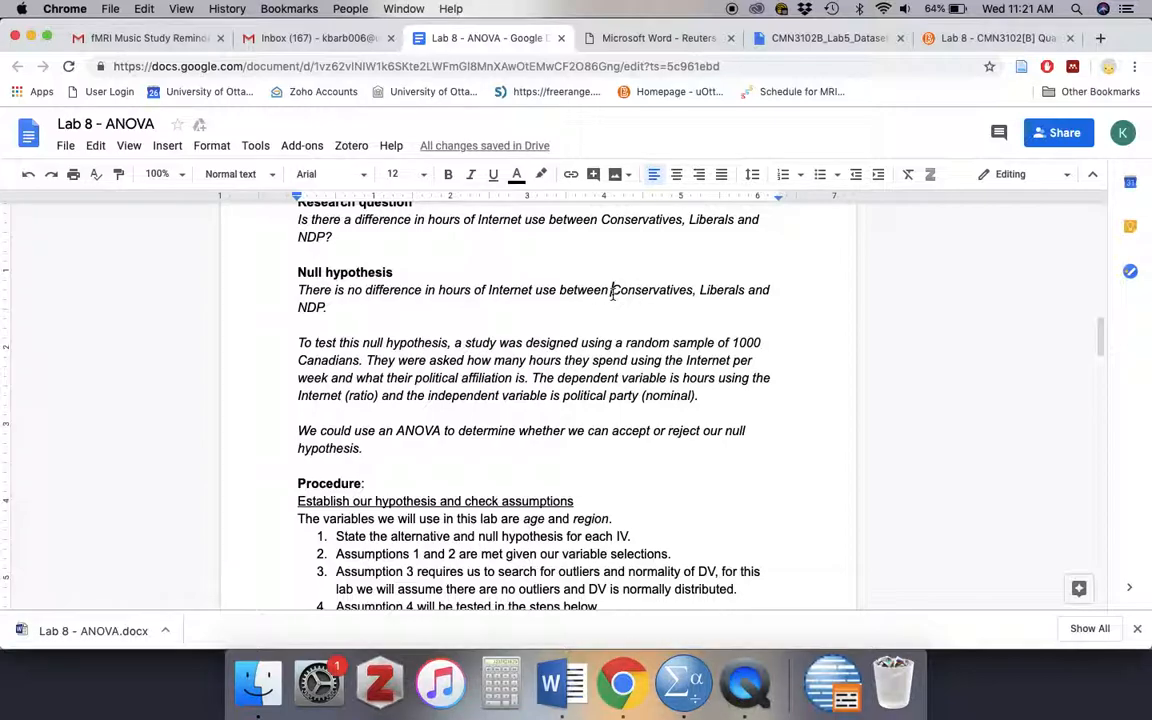
- Highlight the party groups Conservatives, NDP and Liberals in turn within the null hypothesis, and clear the selection
drag(610, 291, 695, 297)
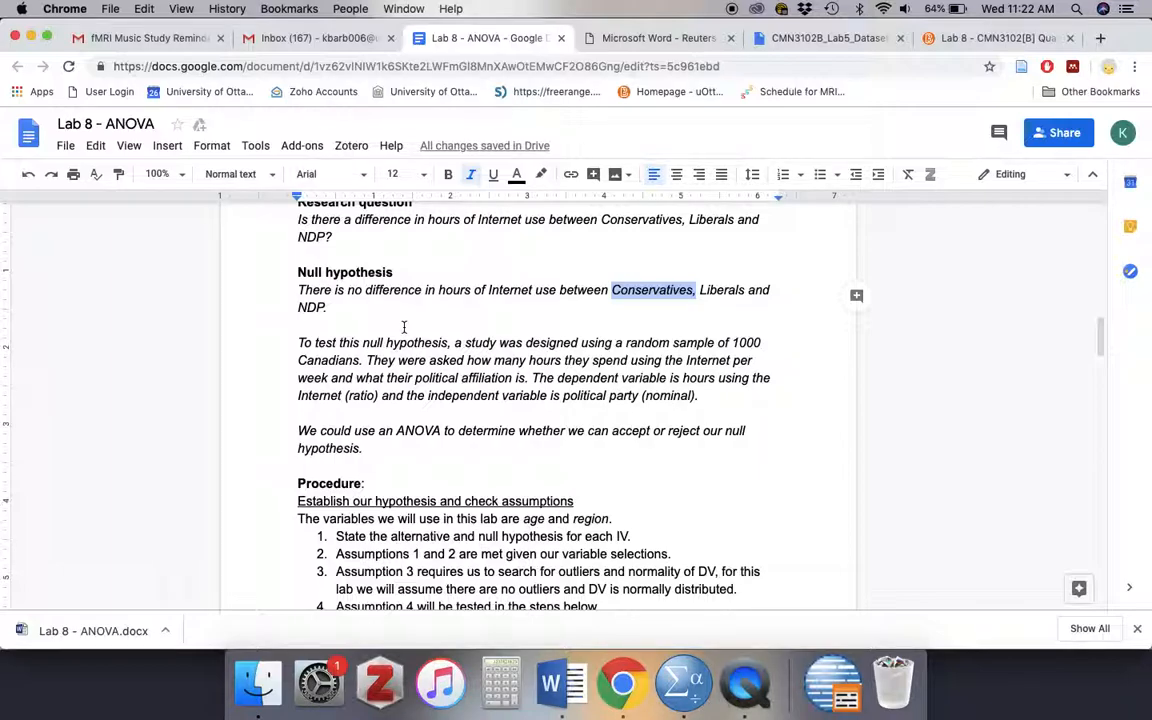
drag(330, 308, 291, 308)
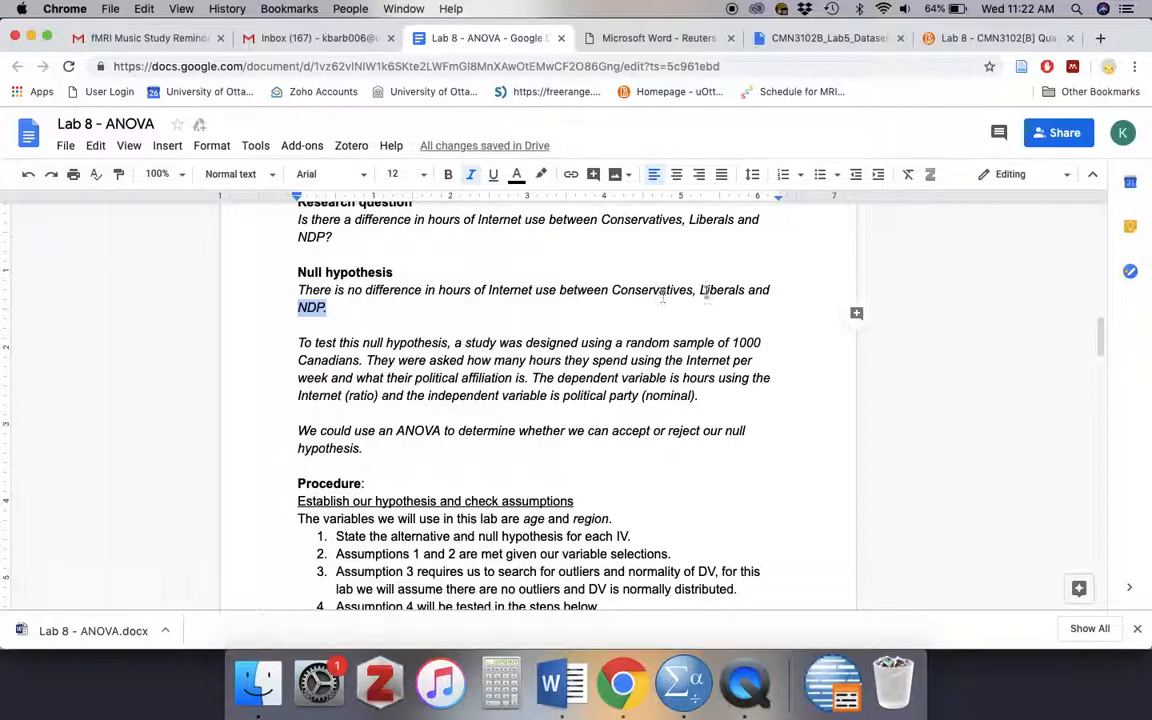
drag(697, 292, 712, 292)
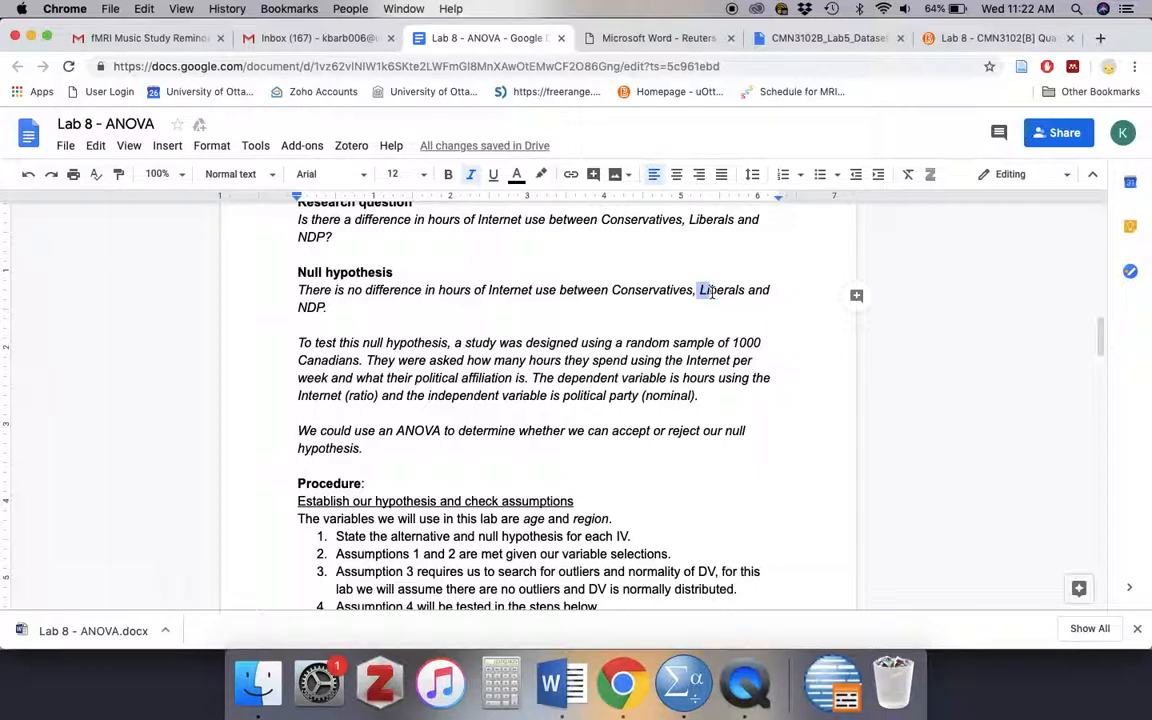
click(650, 367)
- Return to the one-way ANOVA assumptions and highlight the interval or ratio note in the first assumption
scroll(650, 368, down, 2)
scroll(650, 368, up, 4)
scroll(650, 368, up, 5)
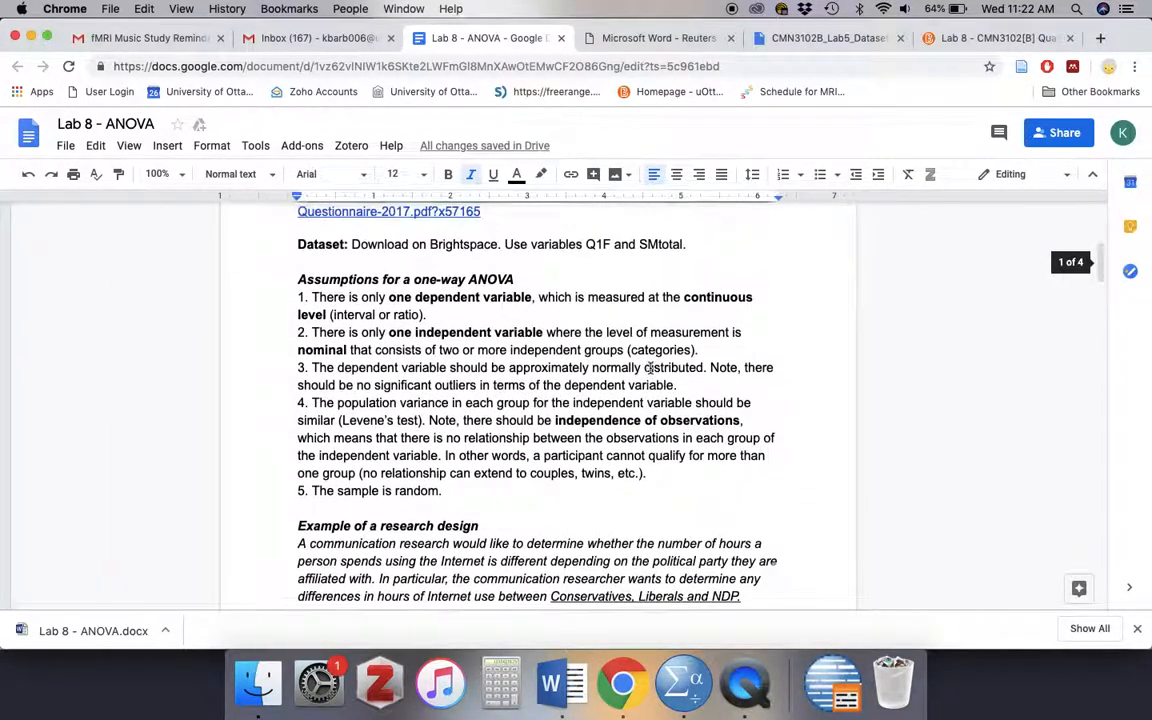
scroll(456, 323, up, 1)
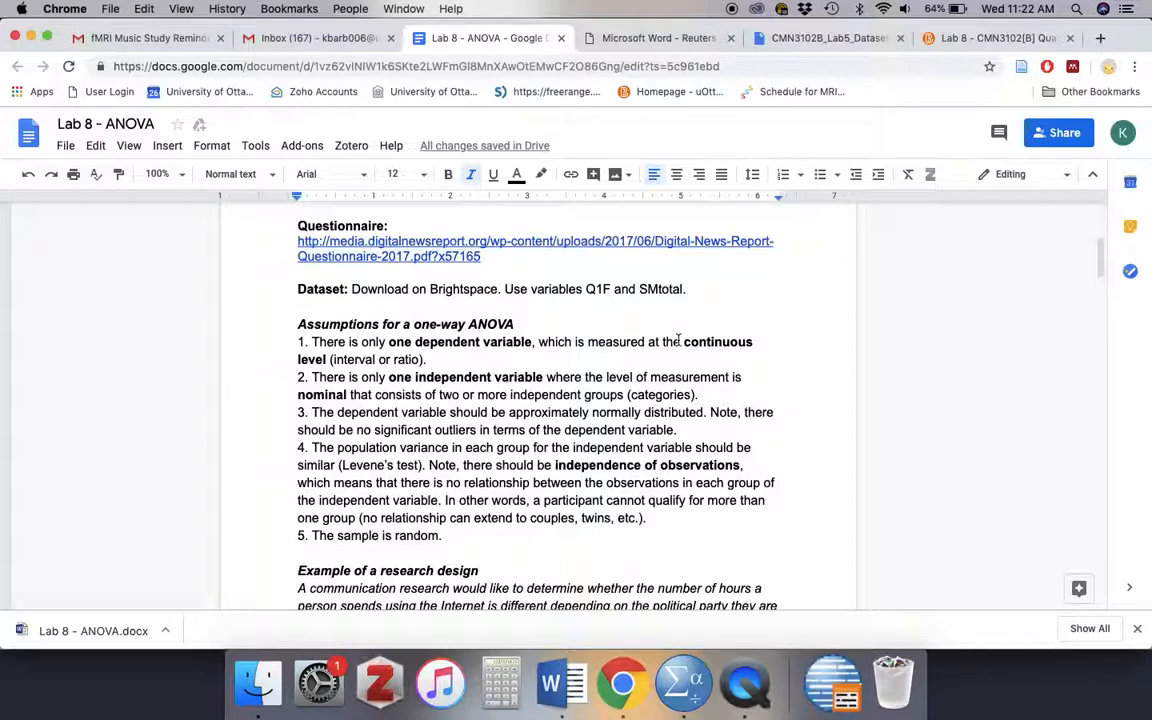
drag(344, 360, 453, 366)
click(426, 360)
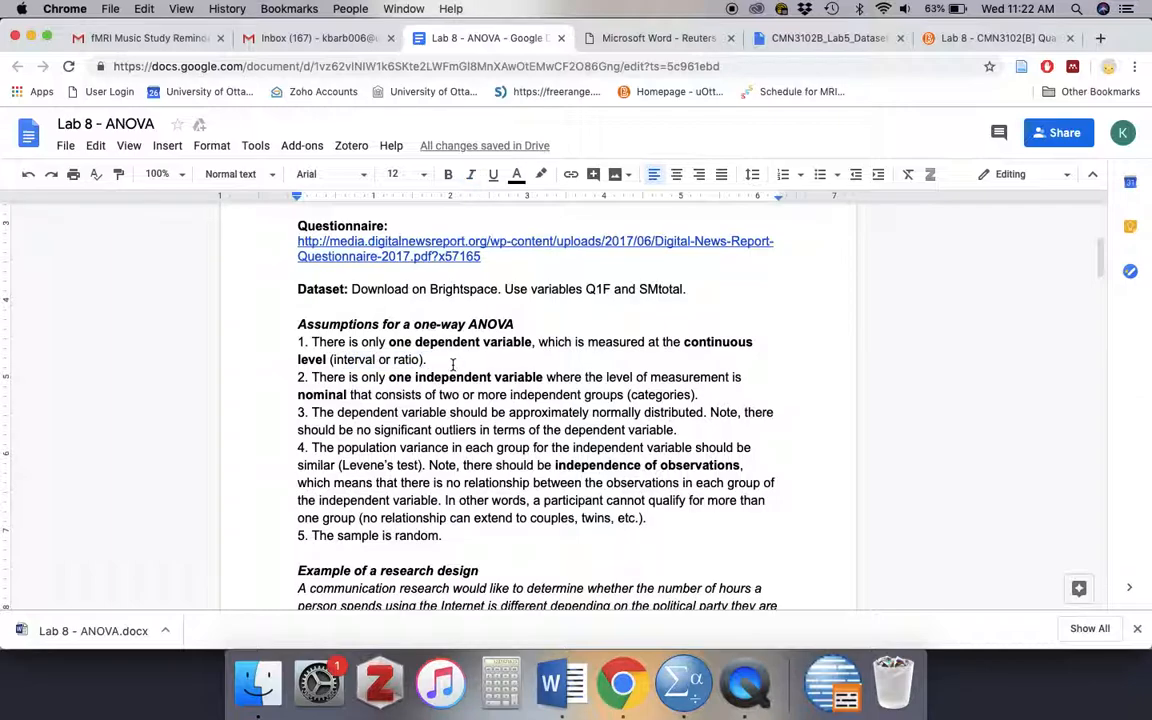
- Compare the research question and null hypothesis with assumptions 3 to 5 on normality, equal variance, independence and random sampling
scroll(555, 520, down, 10)
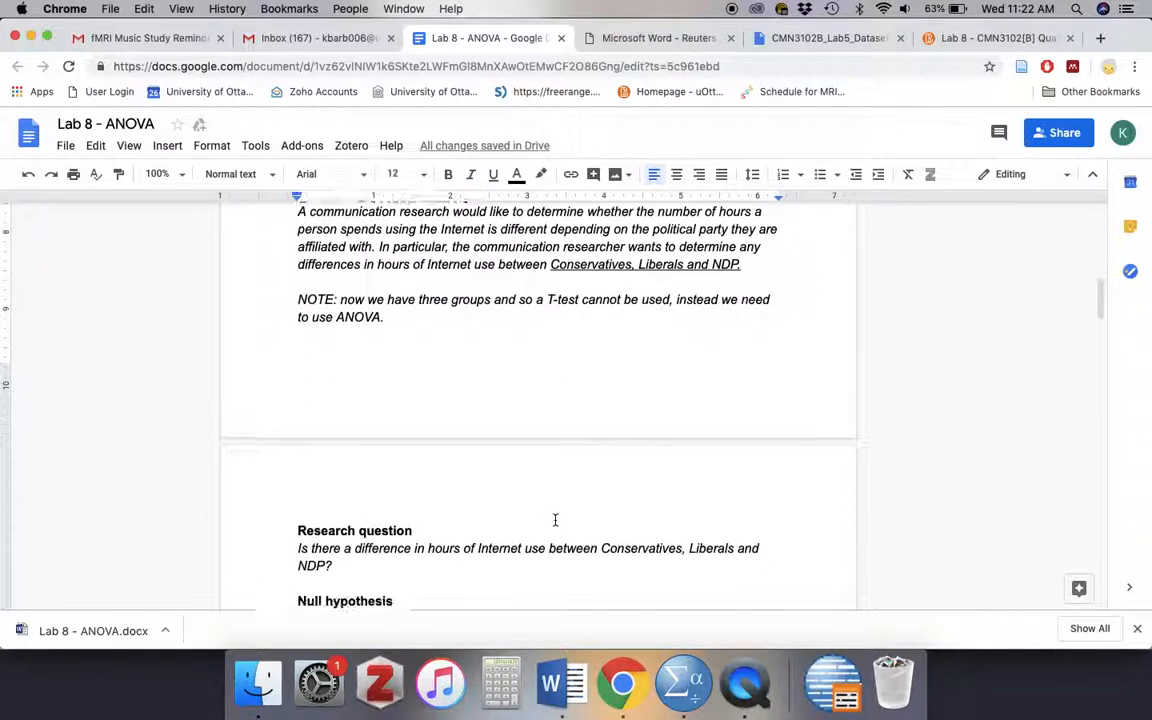
scroll(555, 520, down, 4)
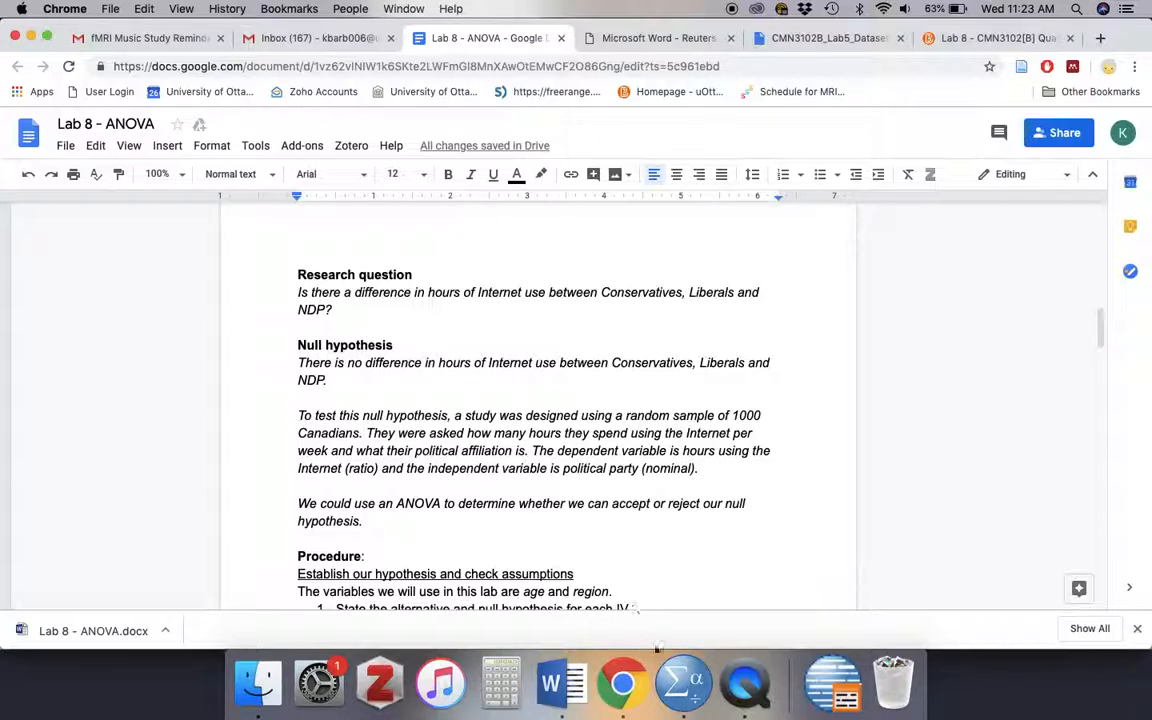
scroll(625, 476, up, 5)
scroll(625, 476, up, 2)
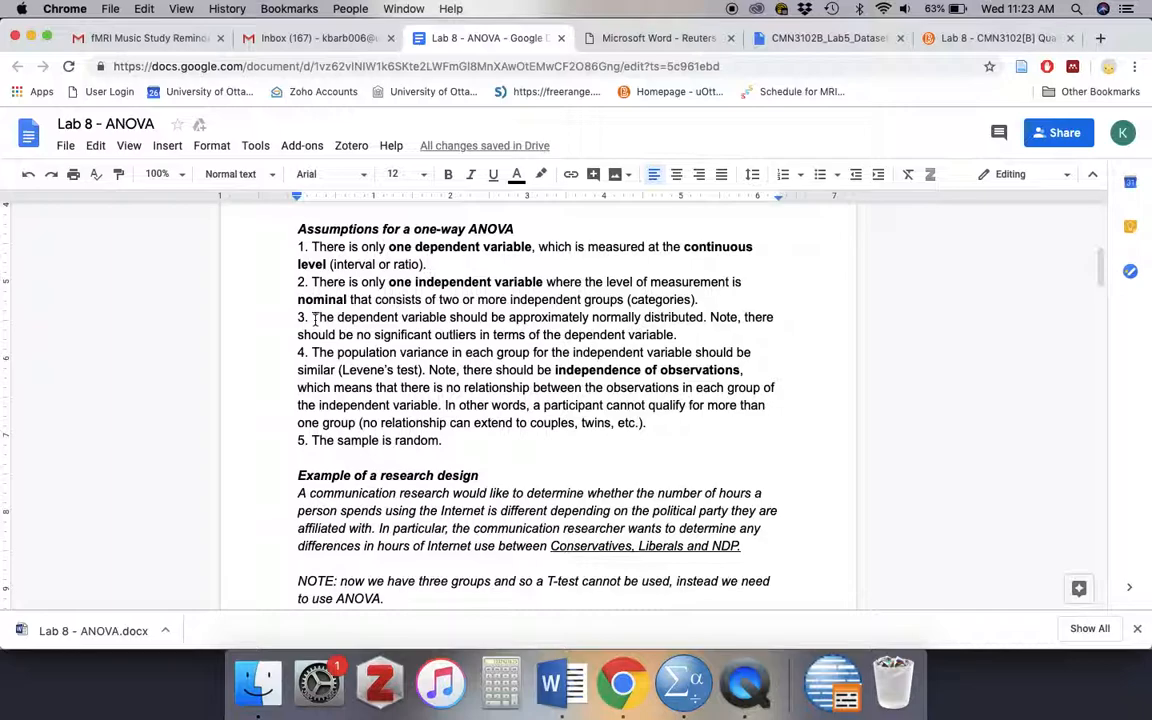
scroll(468, 309, down, 2)
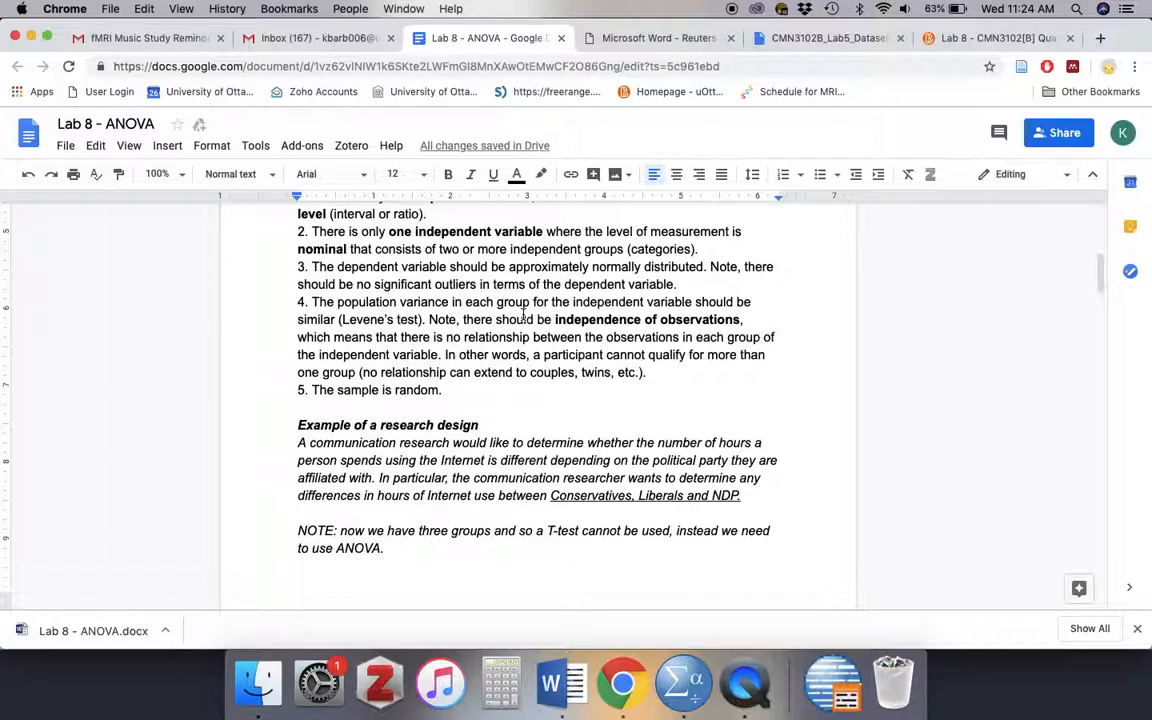
scroll(510, 338, down, 2)
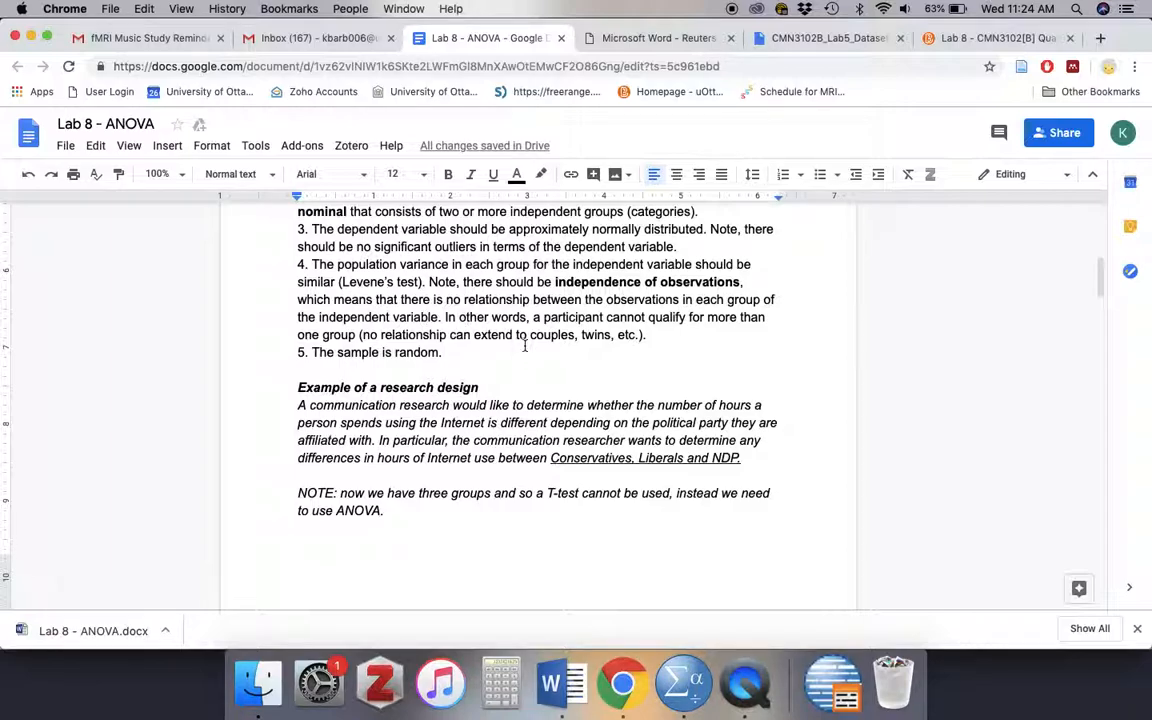
scroll(519, 317, down, 1)
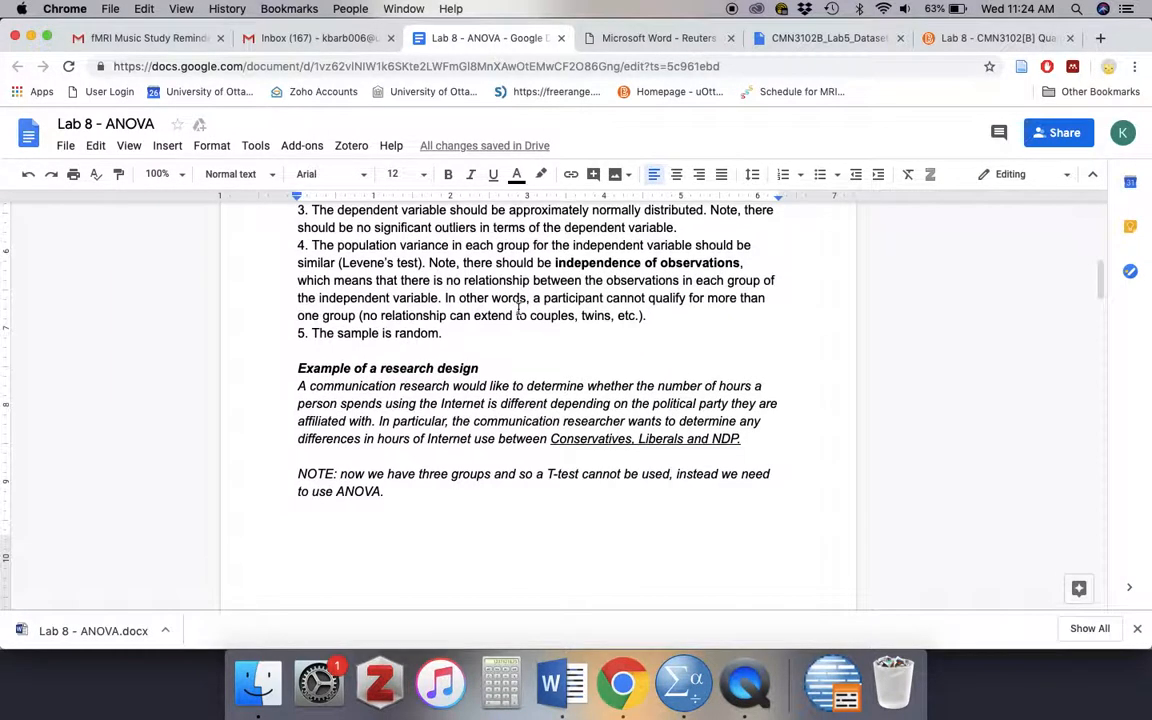
scroll(400, 310, up, 2)
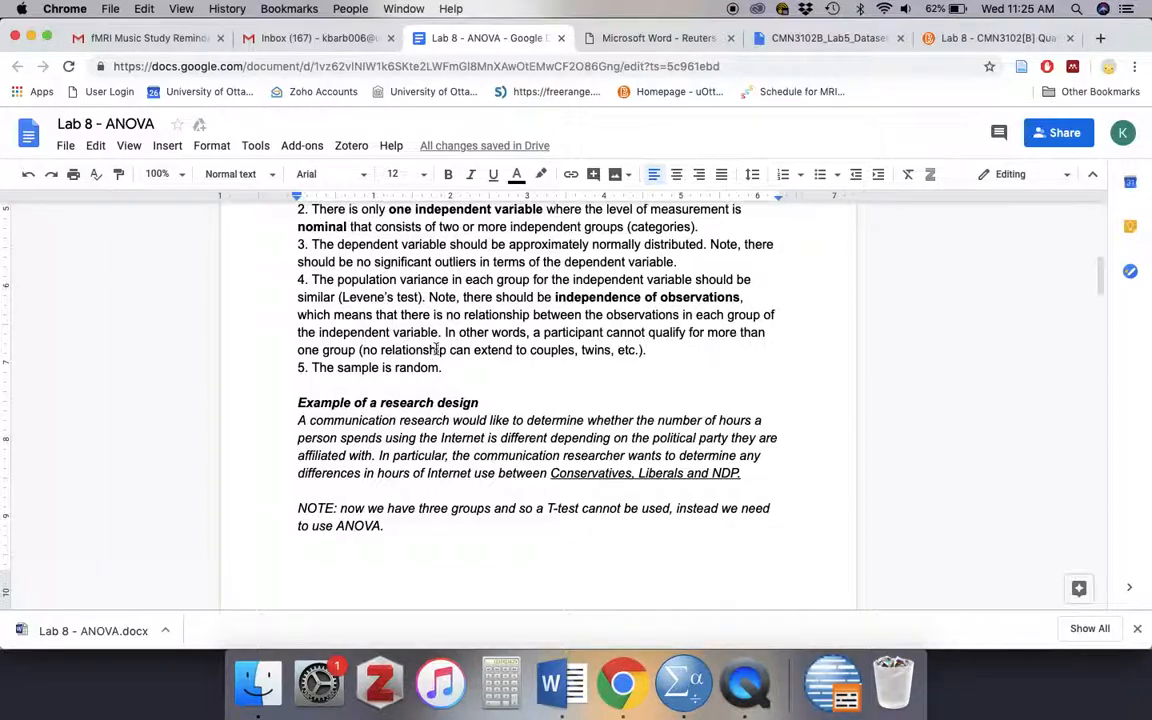
scroll(436, 348, down, 2)
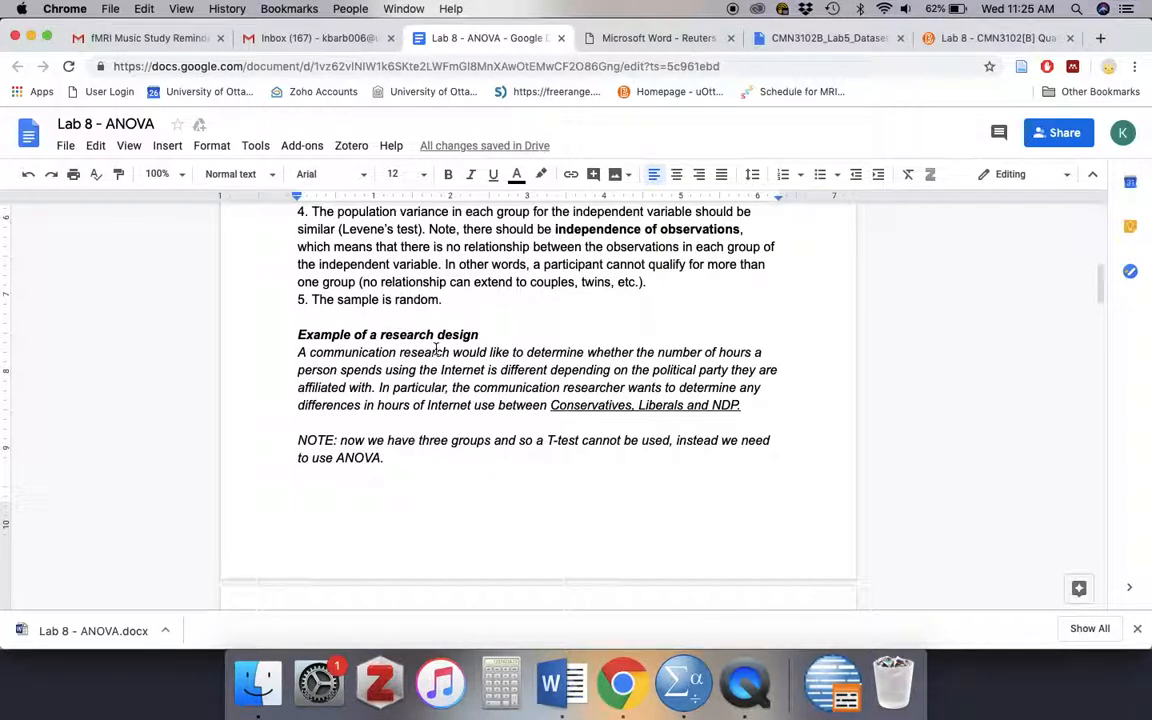
- Review the example's research question, null hypothesis and variables alongside the start of the lab procedure
scroll(540, 368, down, 2)
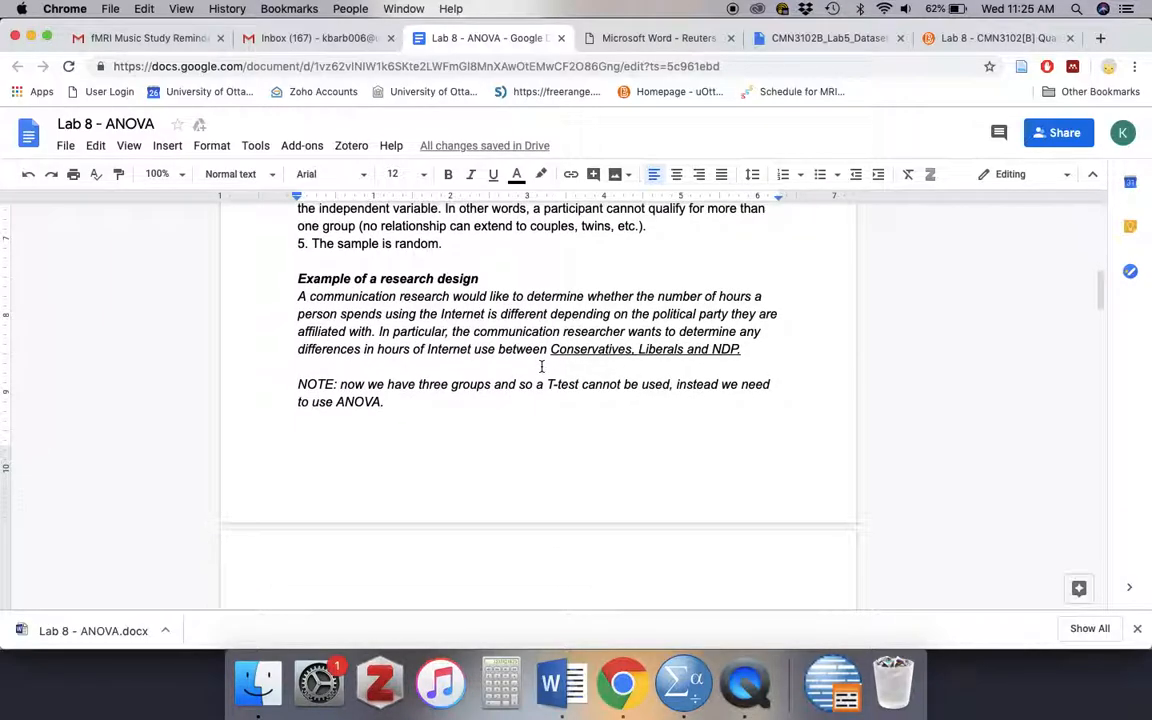
scroll(541, 364, down, 8)
scroll(541, 364, down, 2)
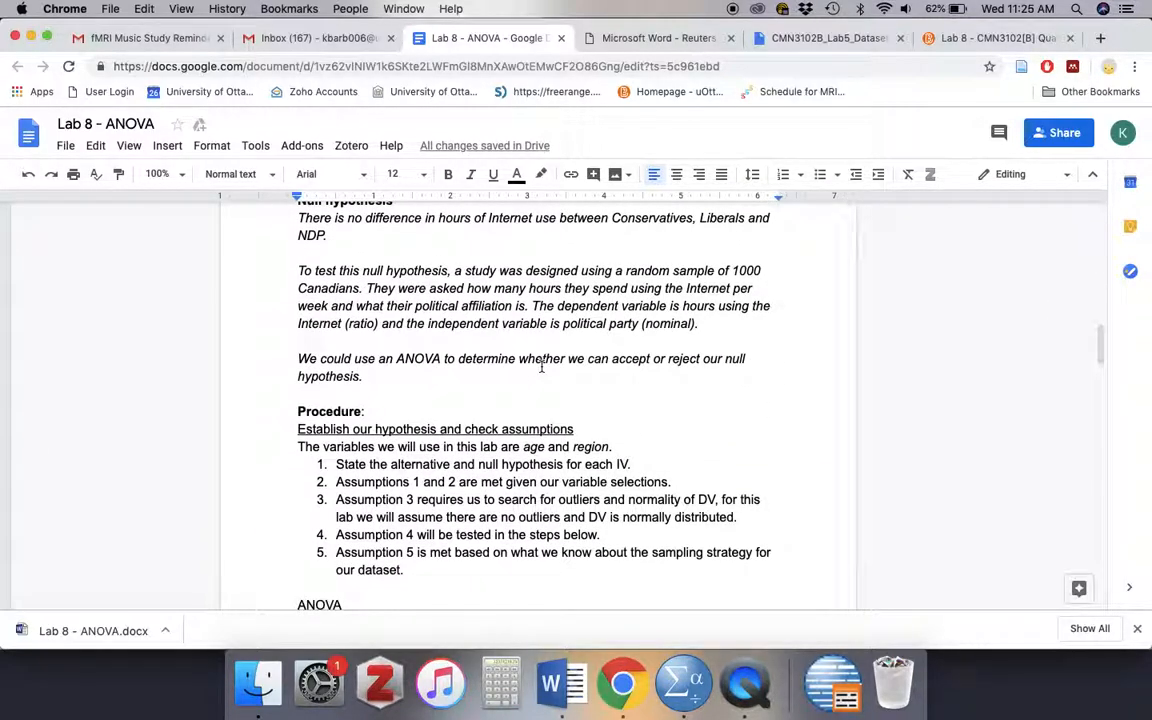
scroll(541, 367, down, 2)
scroll(541, 368, down, 2)
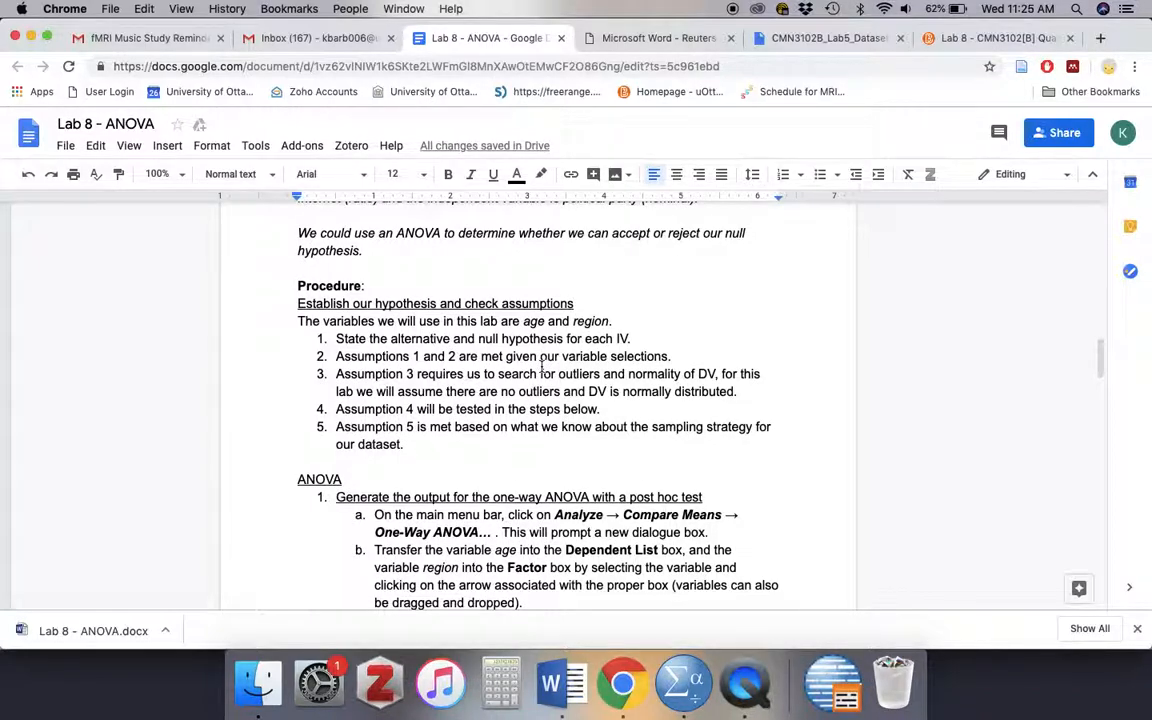
scroll(541, 367, up, 2)
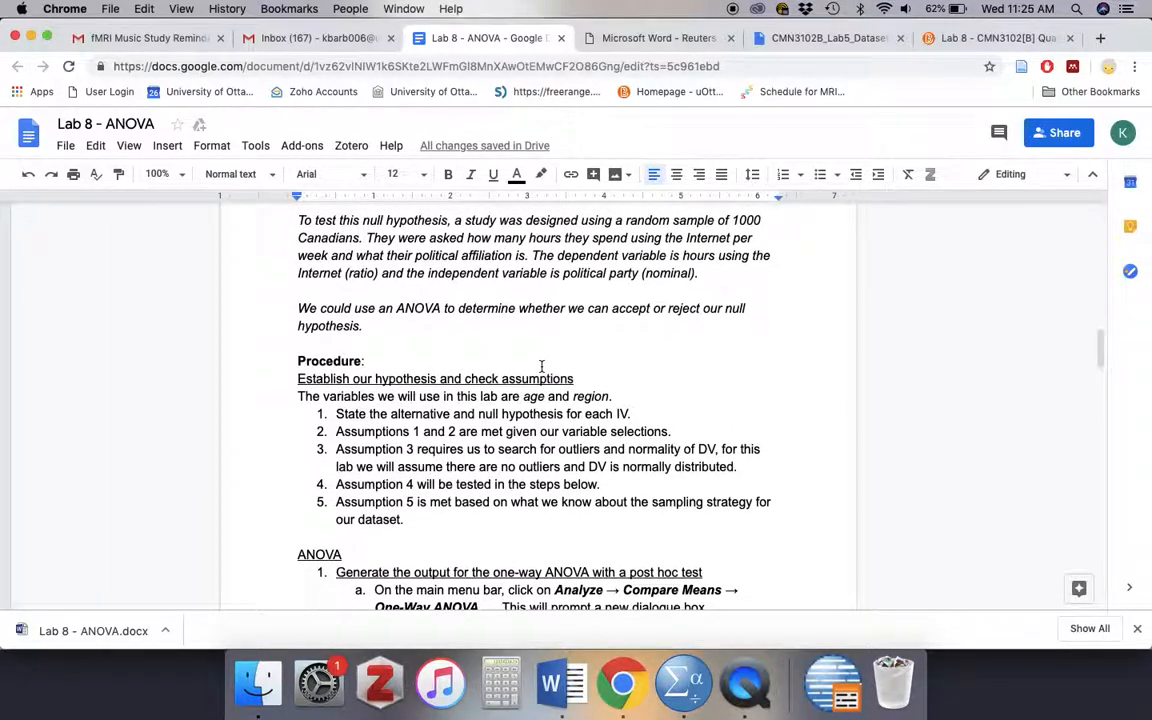
scroll(541, 367, up, 3)
scroll(541, 367, up, 2)
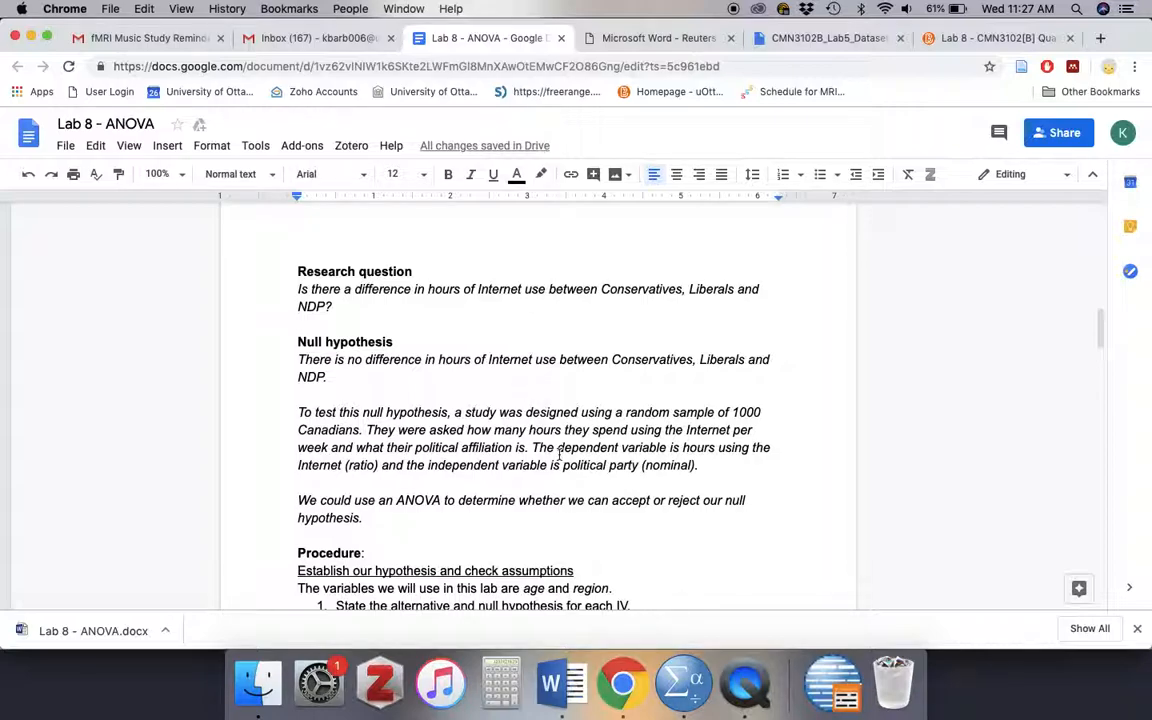
- Read the procedure for checking assumptions and generating the one-way ANOVA output with age, region and post hoc tests
scroll(522, 375, down, 4)
scroll(581, 412, down, 2)
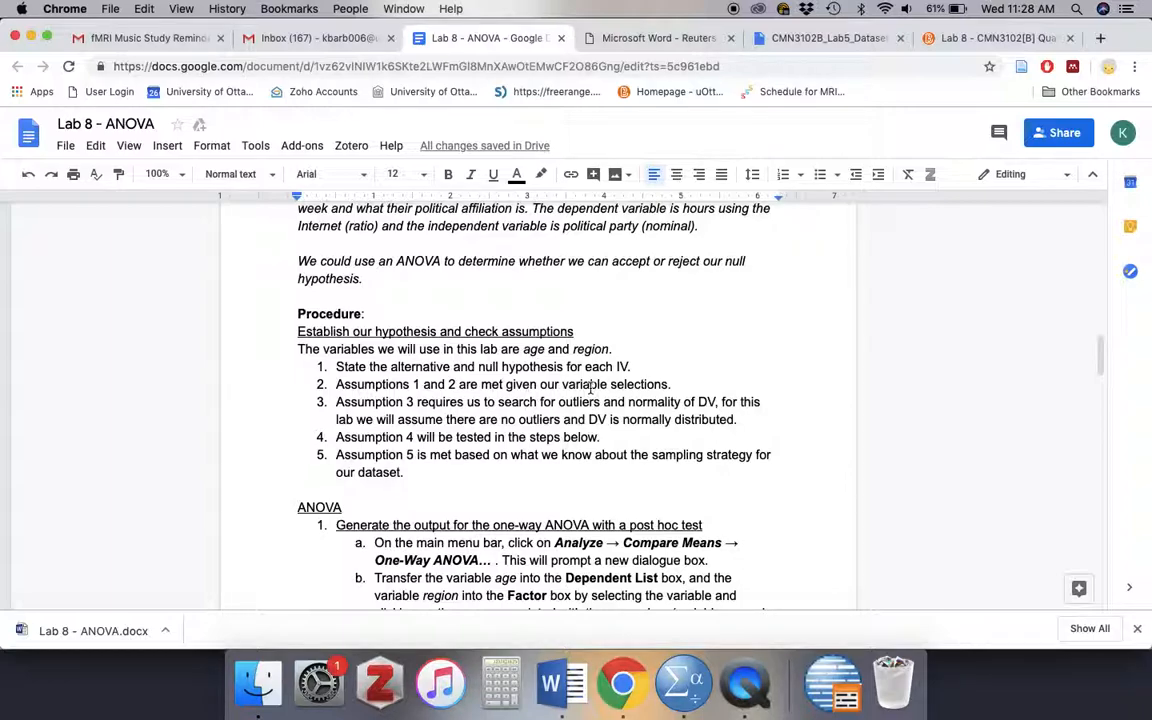
scroll(435, 390, down, 2)
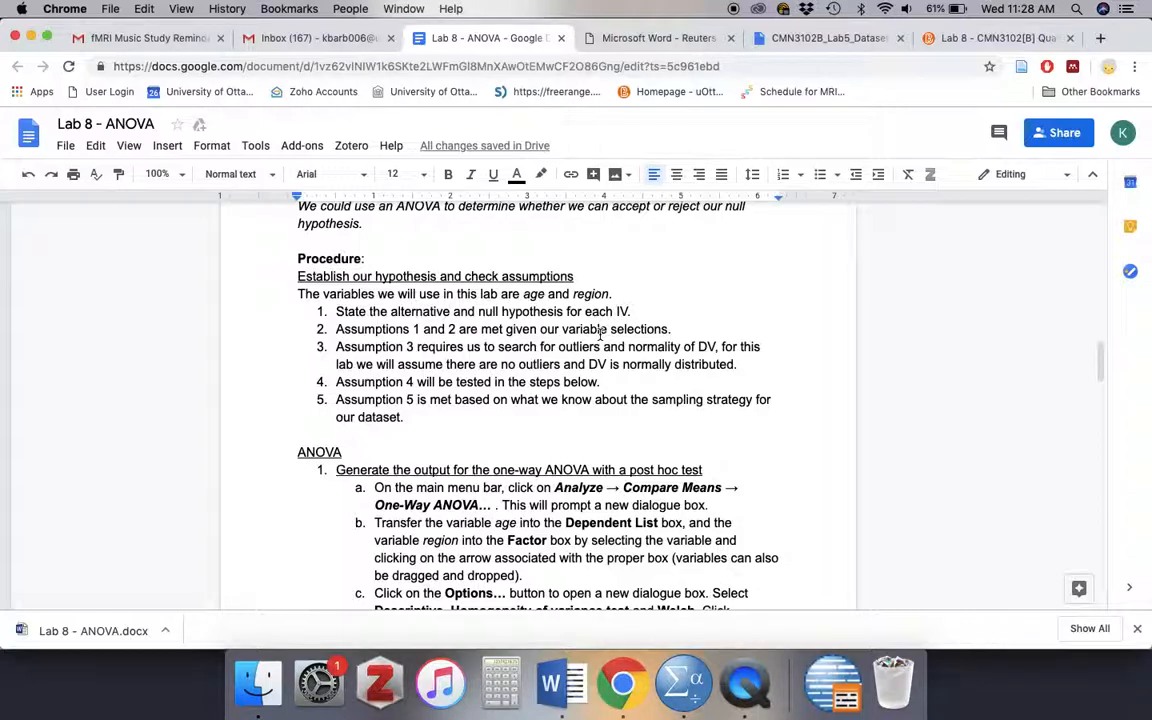
scroll(519, 362, down, 2)
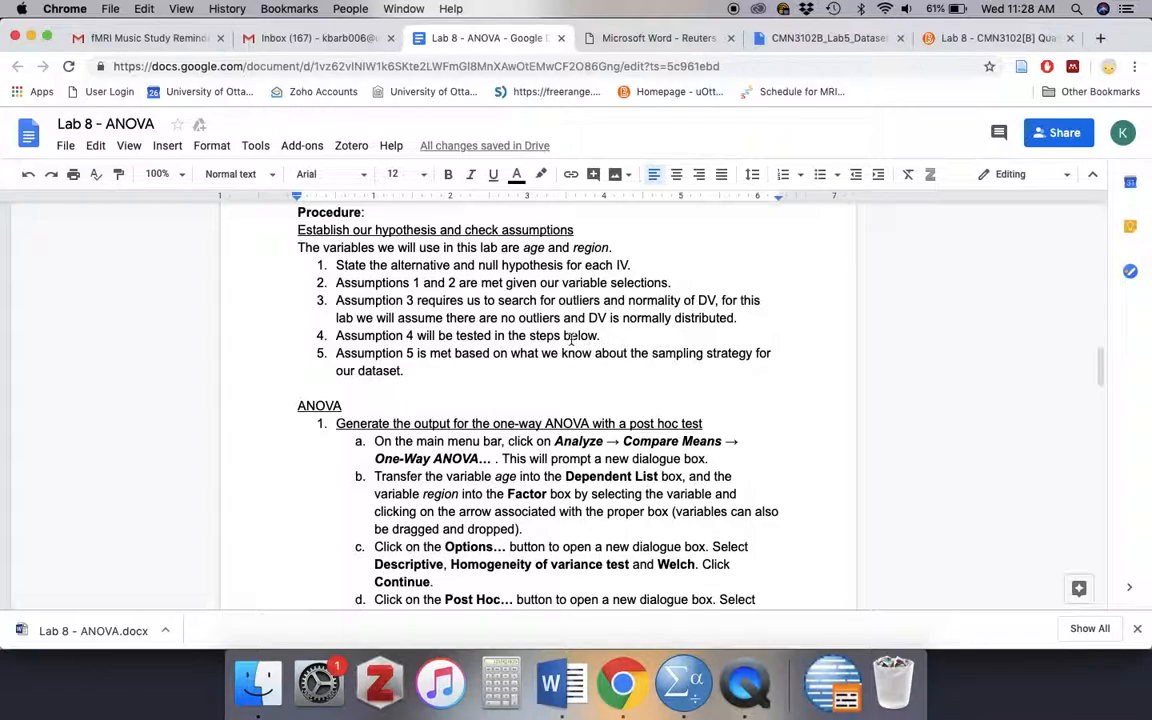
scroll(513, 305, down, 3)
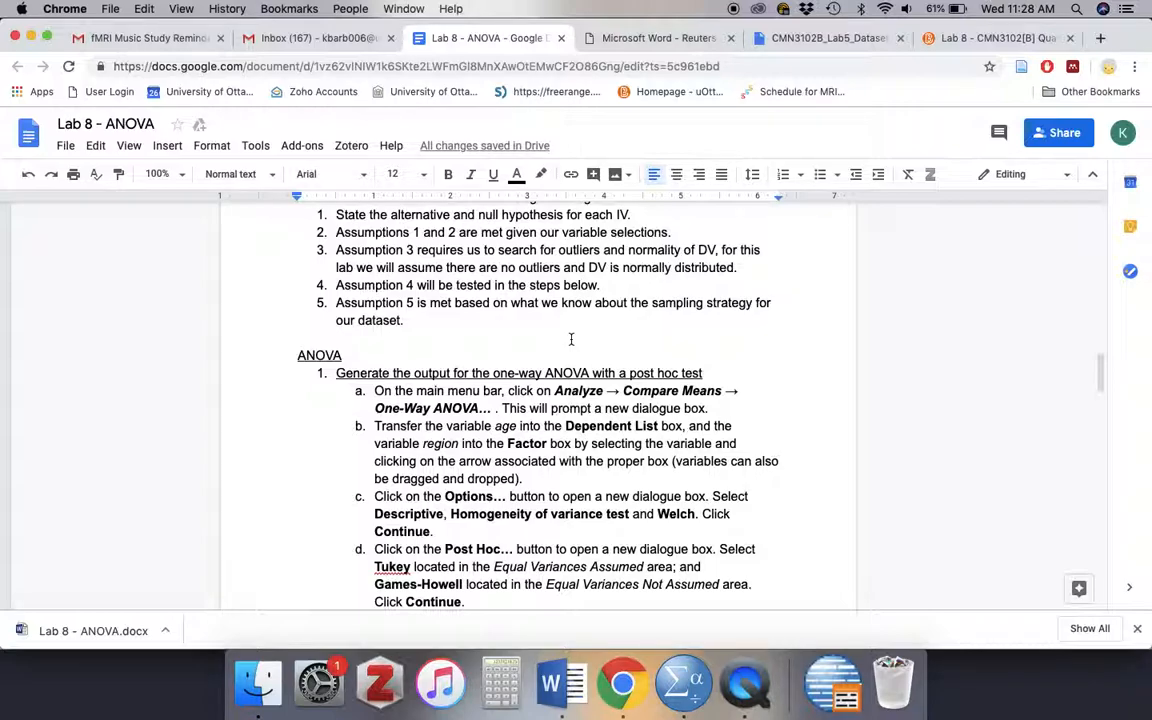
scroll(475, 329, down, 1)
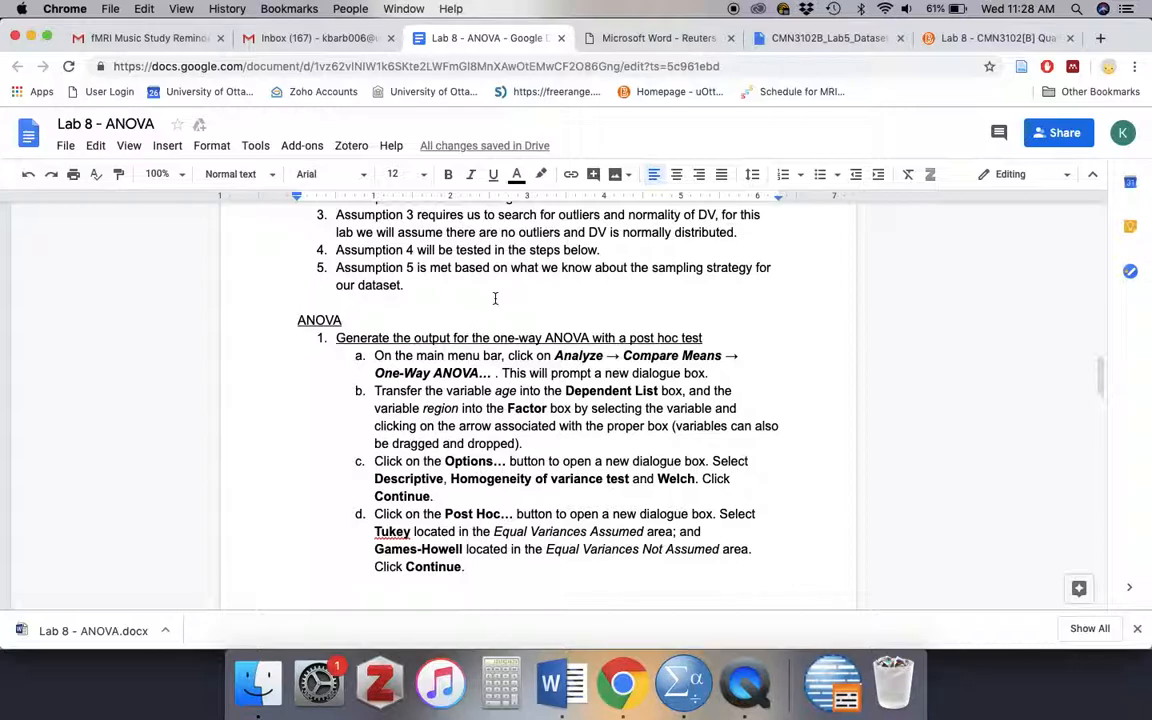
scroll(494, 298, down, 1)
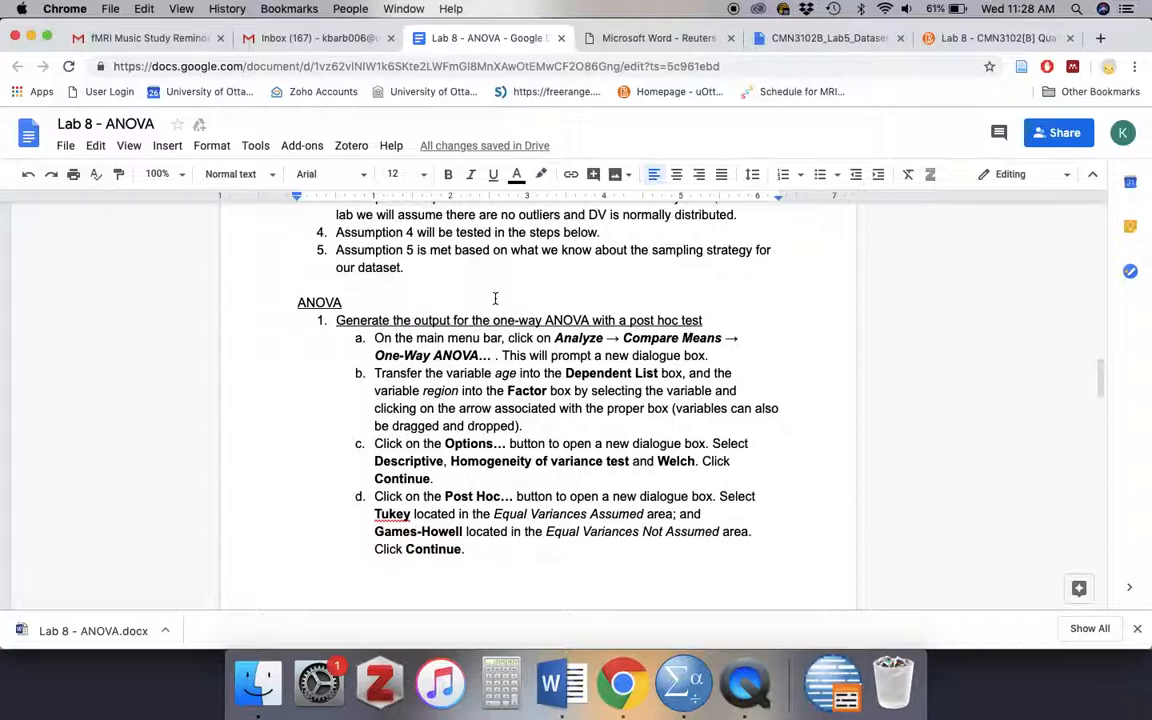
scroll(597, 355, down, 3)
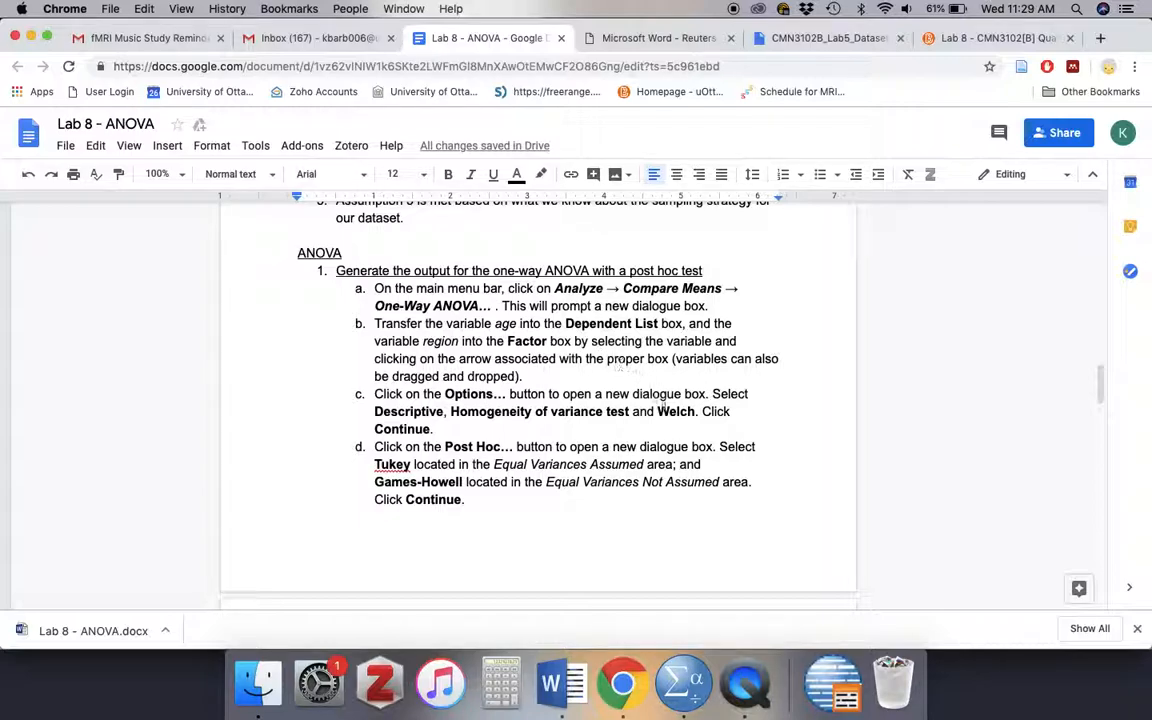
scroll(696, 440, down, 2)
- Switch to SPSS Statistics with the CMN3102B_Lab8_Dataset.sav data open
click(686, 695)
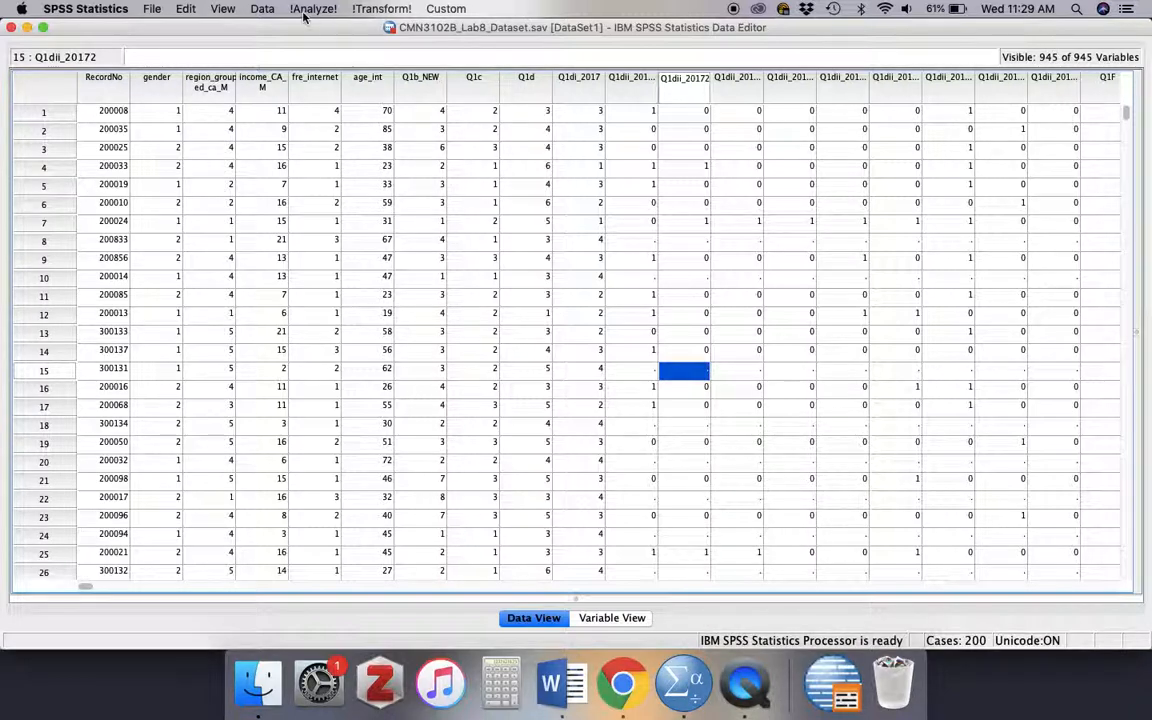
- Create a new, empty syntax file alongside the Lab 8 dataset
click(152, 8)
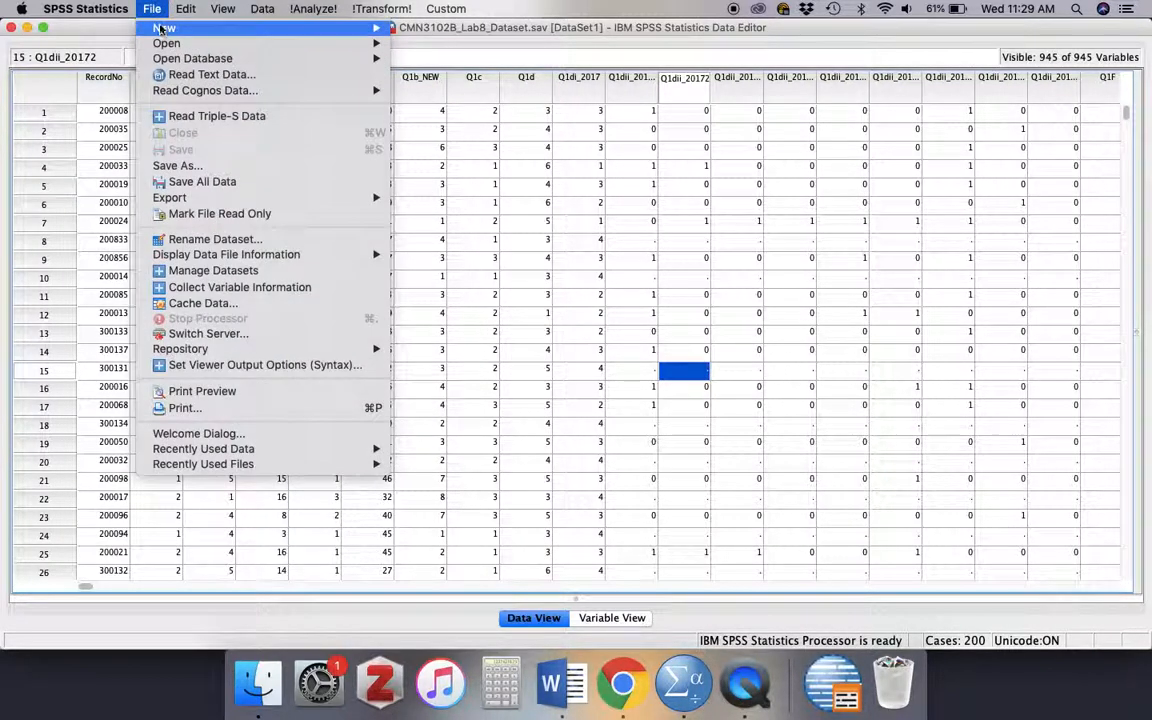
mouse_move(165, 35)
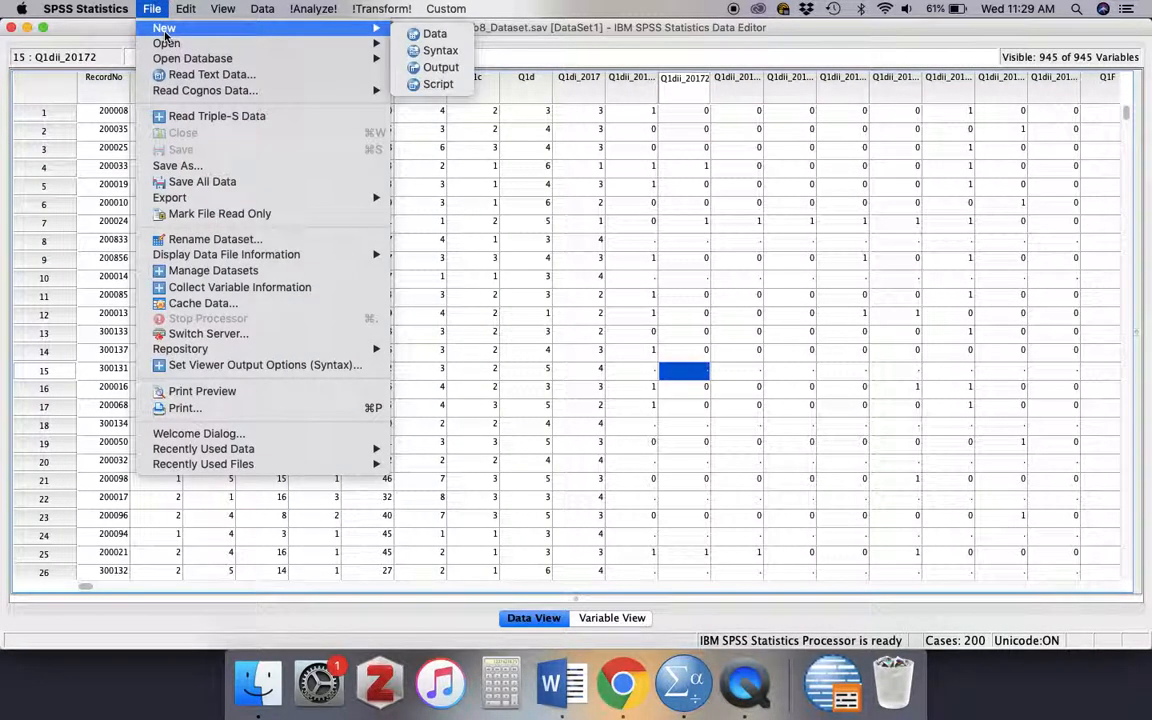
click(441, 51)
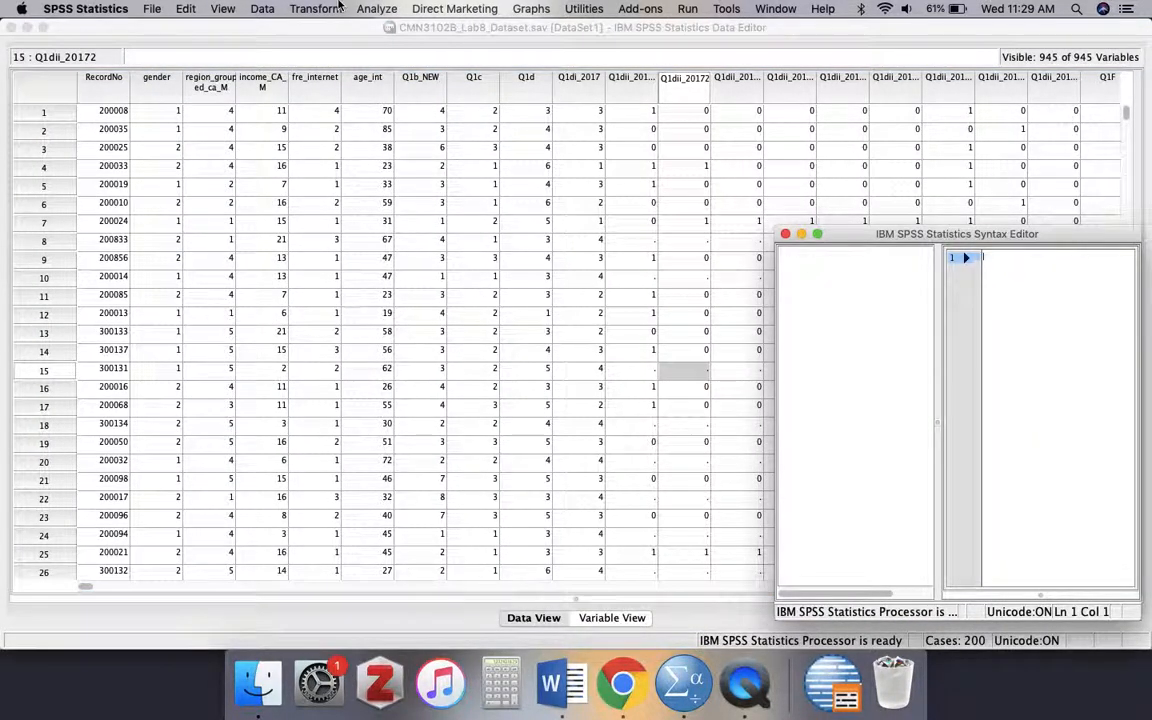
- Start a One-Way ANOVA and reset its setup to clear the previously used variables and settings
click(378, 10)
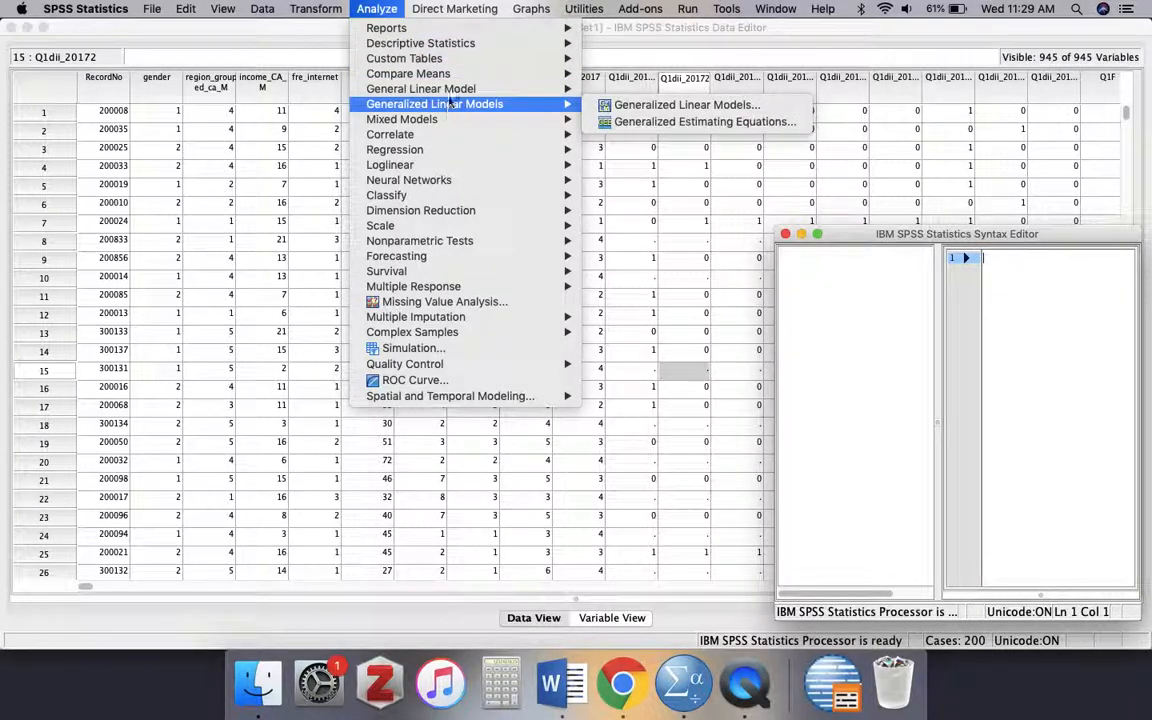
mouse_move(459, 77)
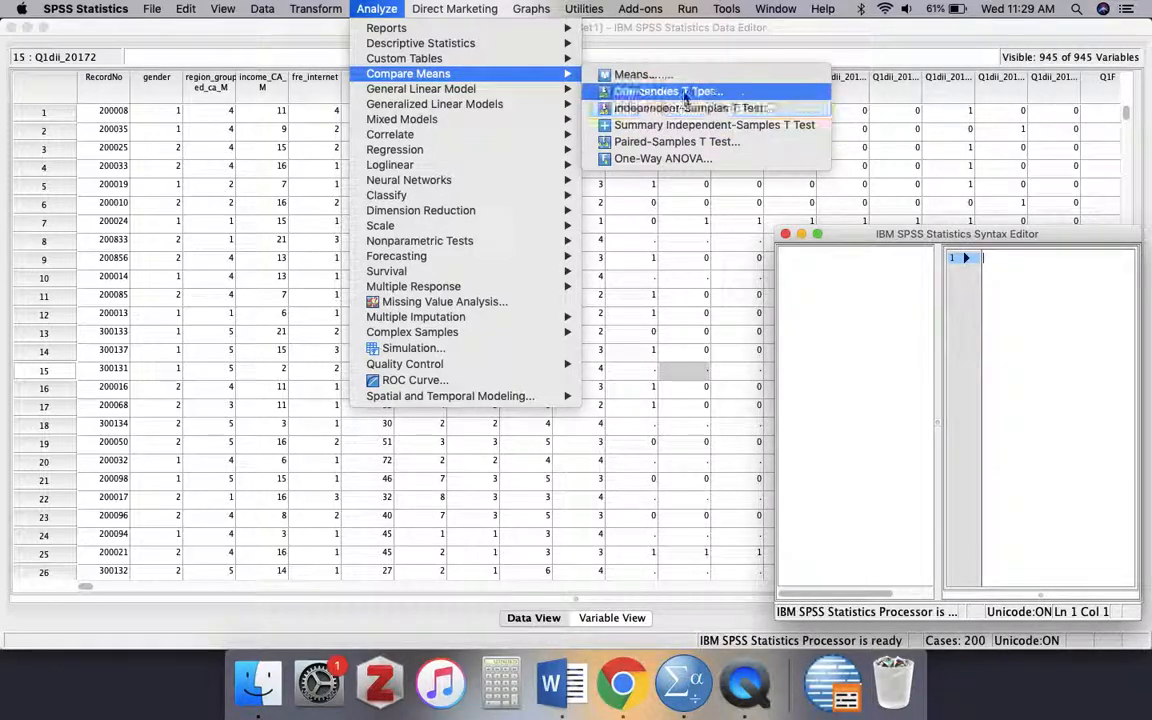
click(662, 159)
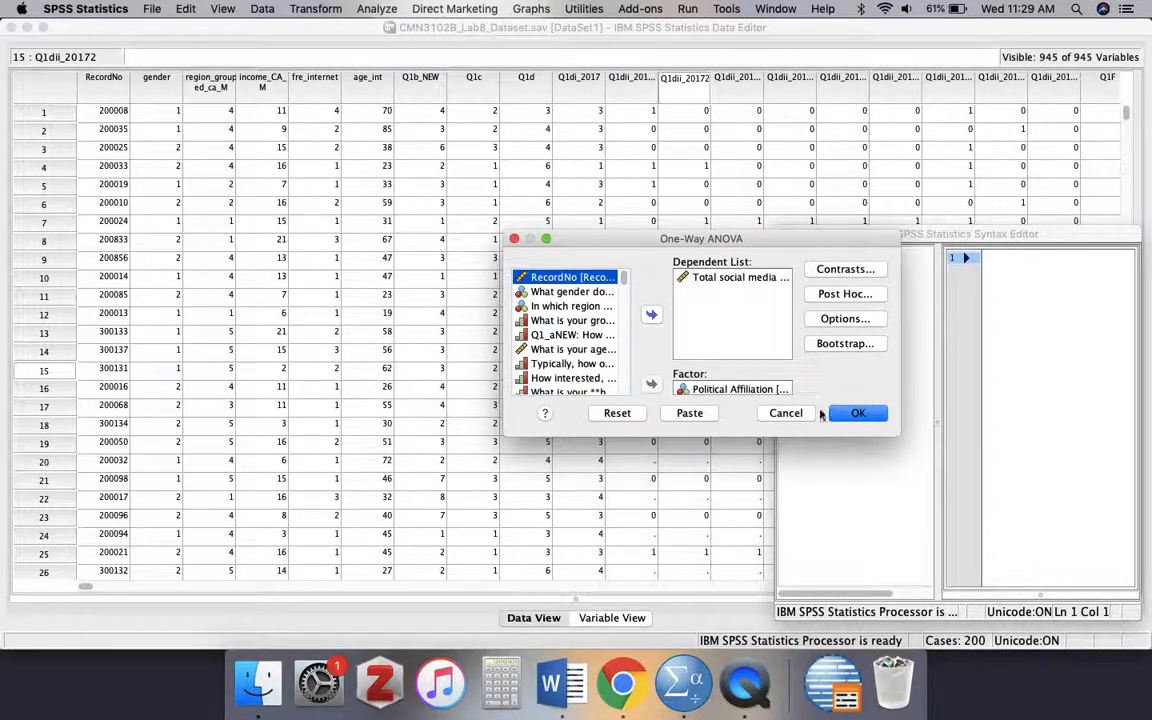
click(617, 413)
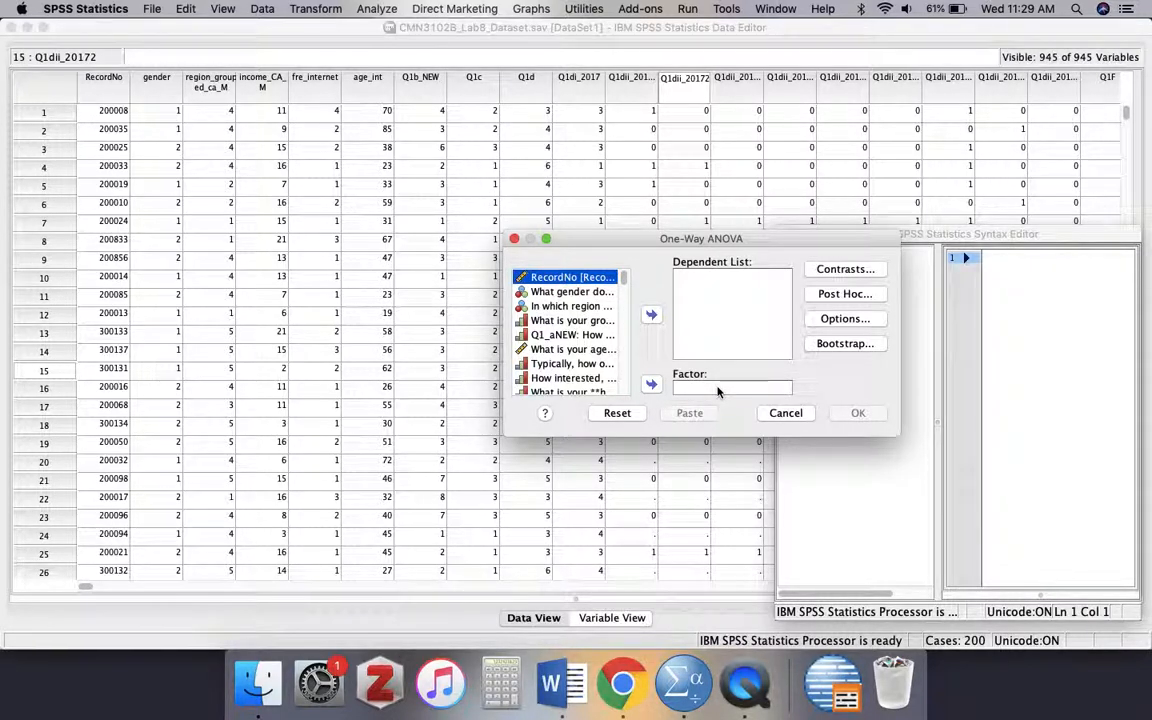
- Set Political Affiliation as the factor of the one-way ANOVA
click(556, 366)
key(Down)
key(Down)
key(Down)
key(Down)
key(Down)
key(Down)
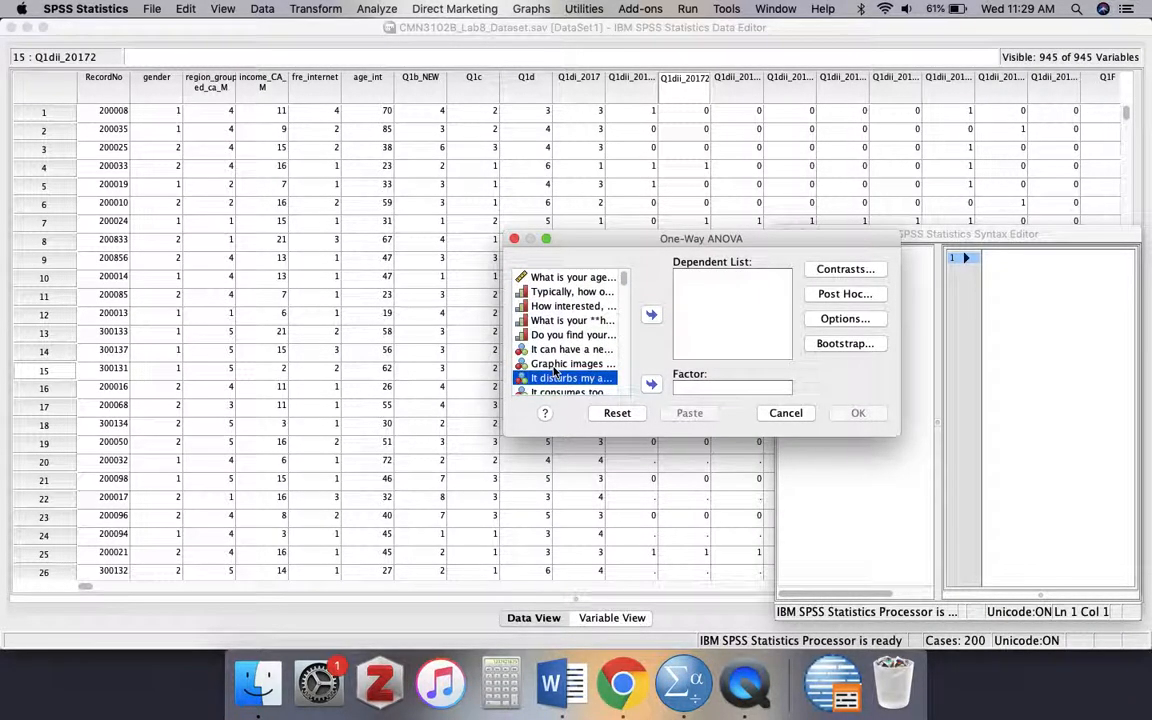
key(Down)
key(Down)
key(Down)
key(Down)
key(Down)
key(Down)
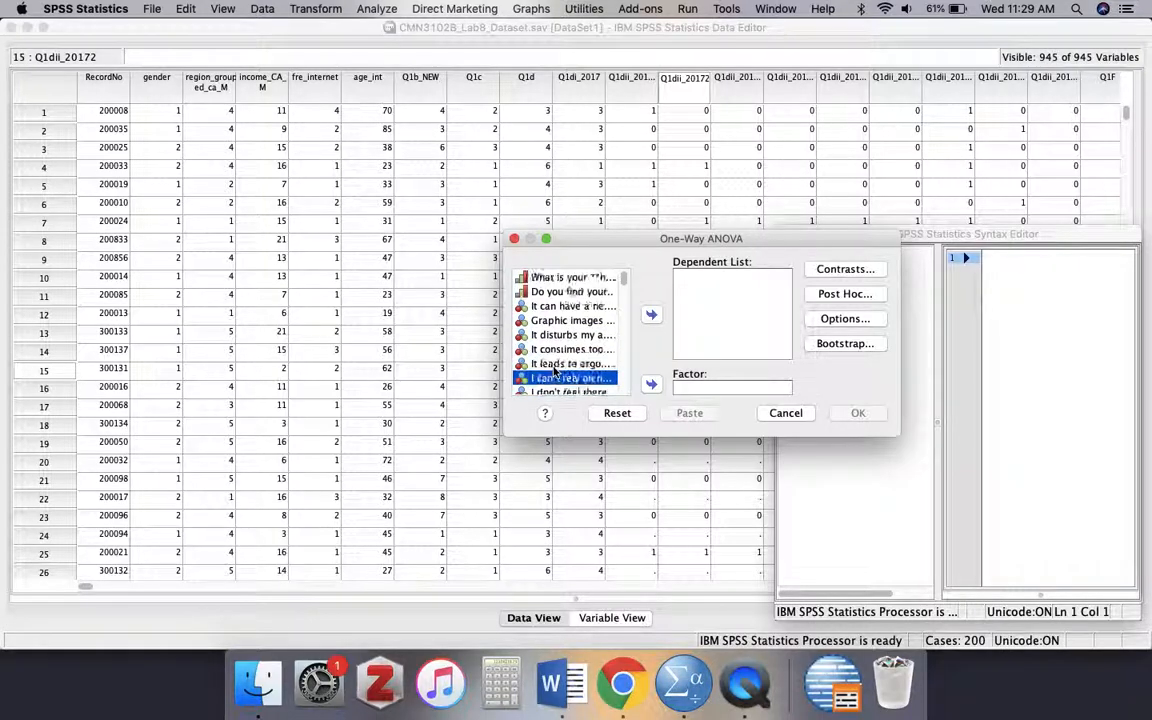
key(Down)
key(Down)
key(Up)
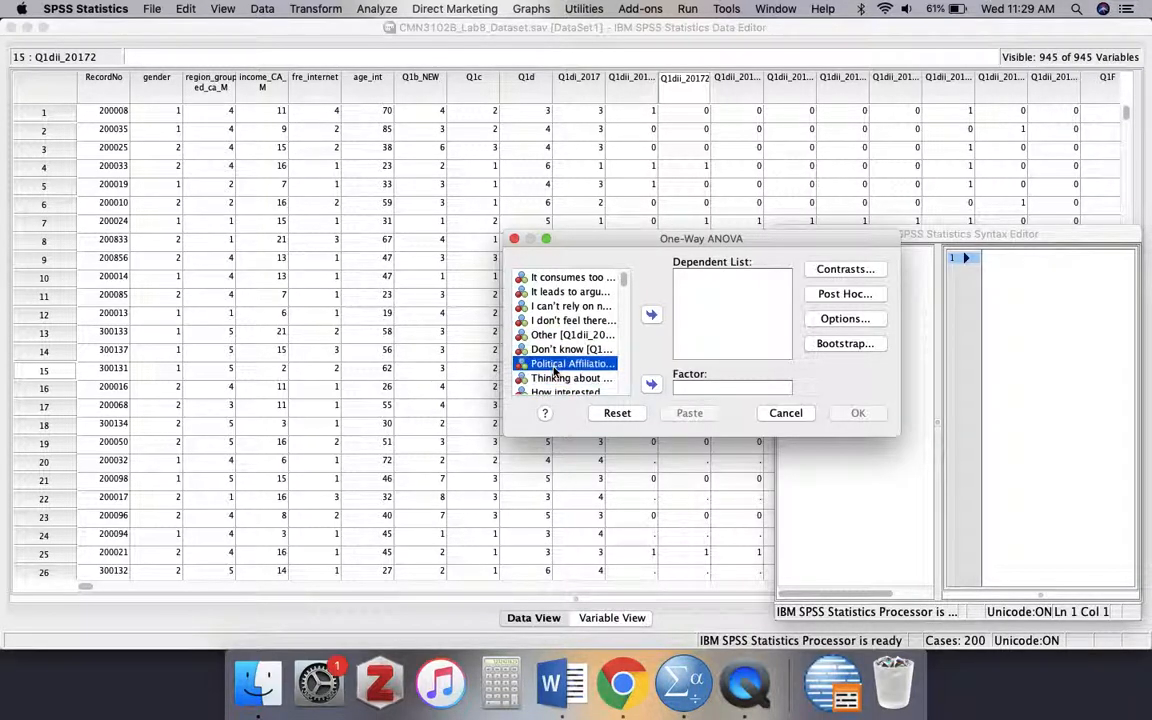
click(653, 385)
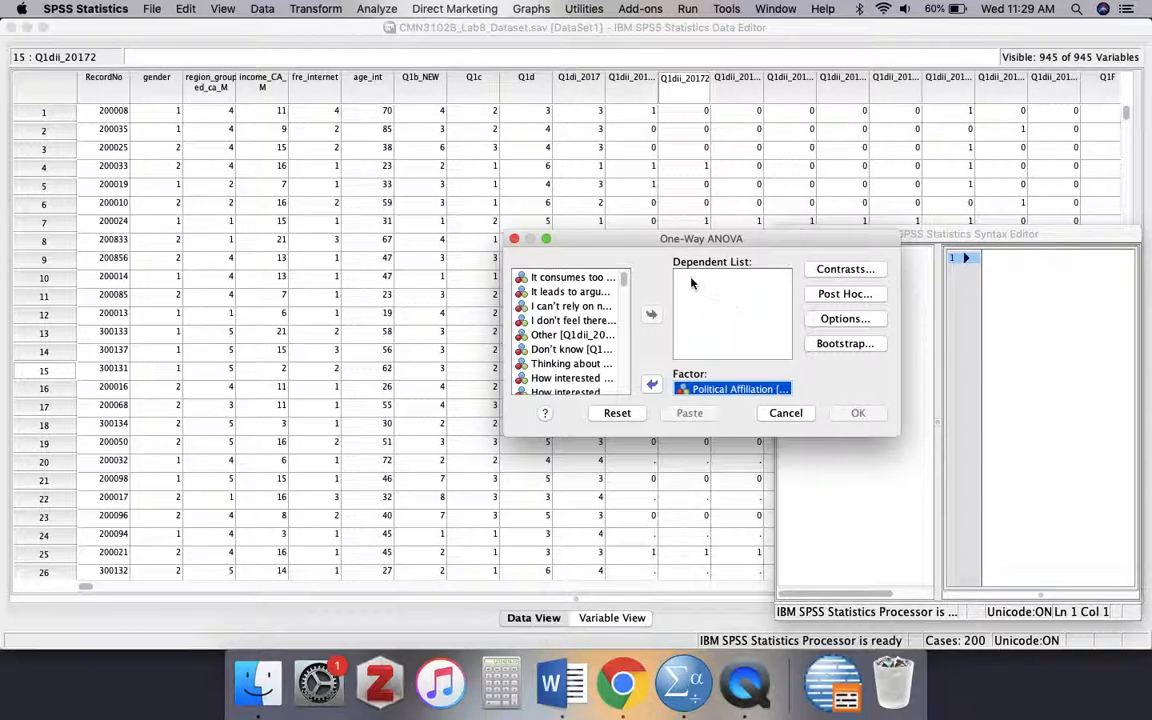
- Add the total social media variable from the end of the variable list as the dependent variable
drag(625, 279, 626, 395)
click(570, 387)
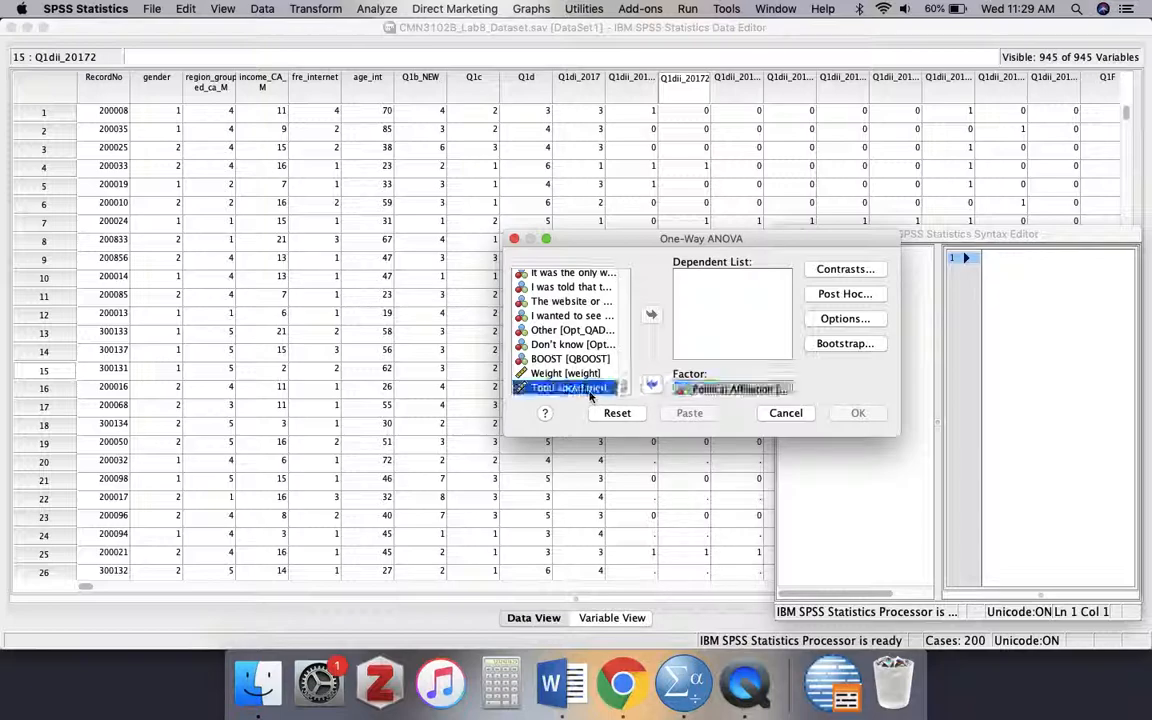
click(651, 315)
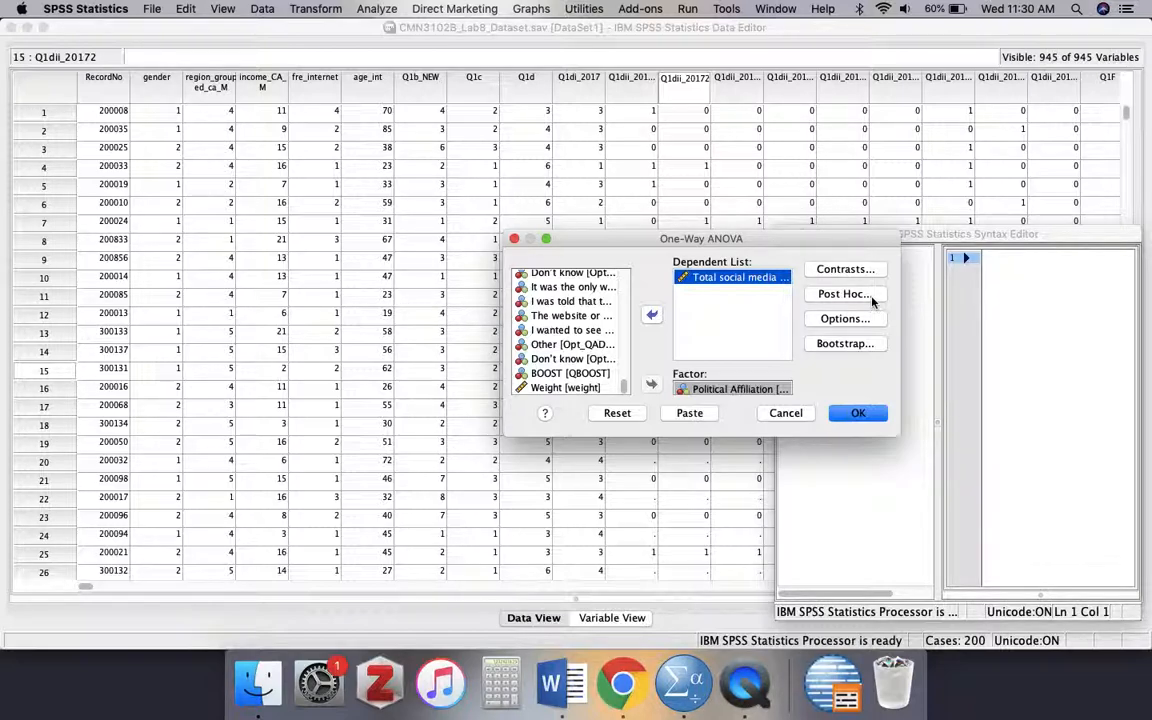
- Request Tukey and Games-Howell post hoc multiple comparisons for the one-way ANOVA
click(872, 297)
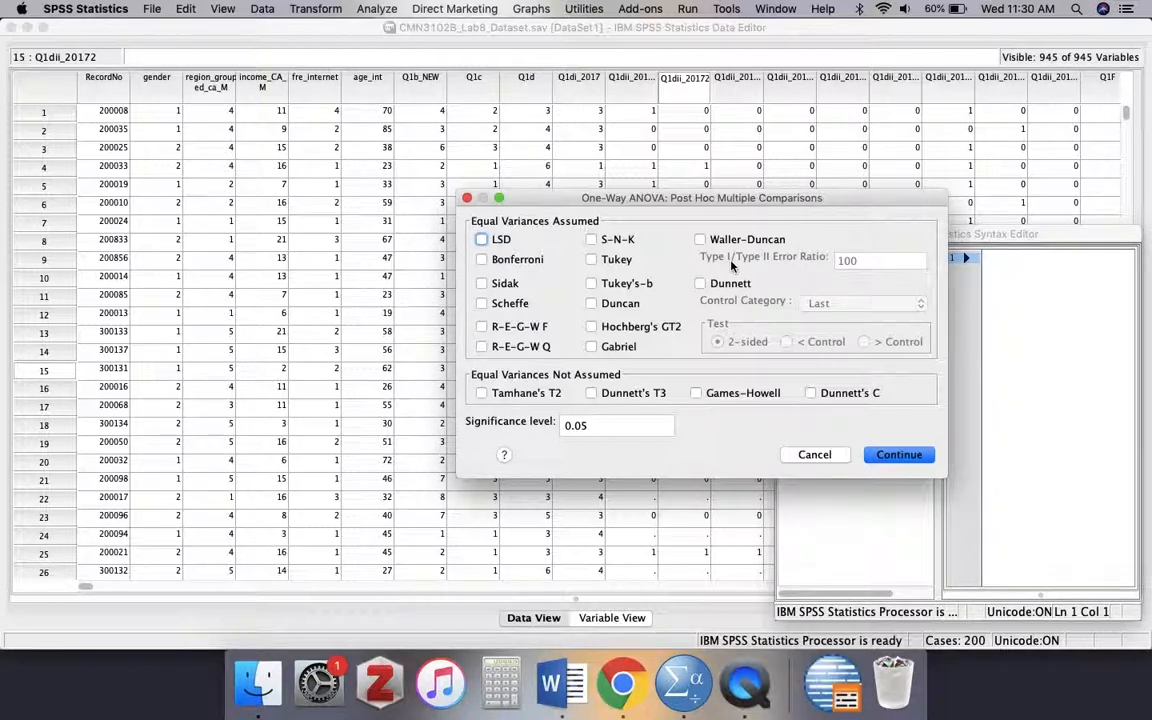
click(612, 264)
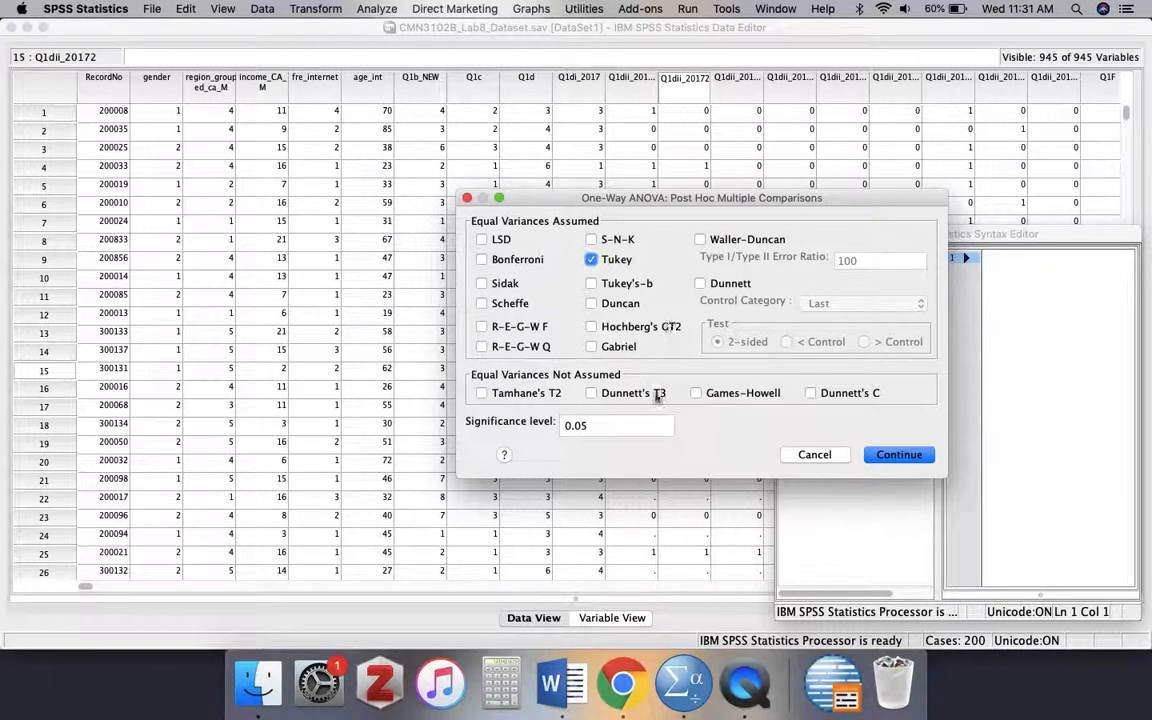
click(733, 398)
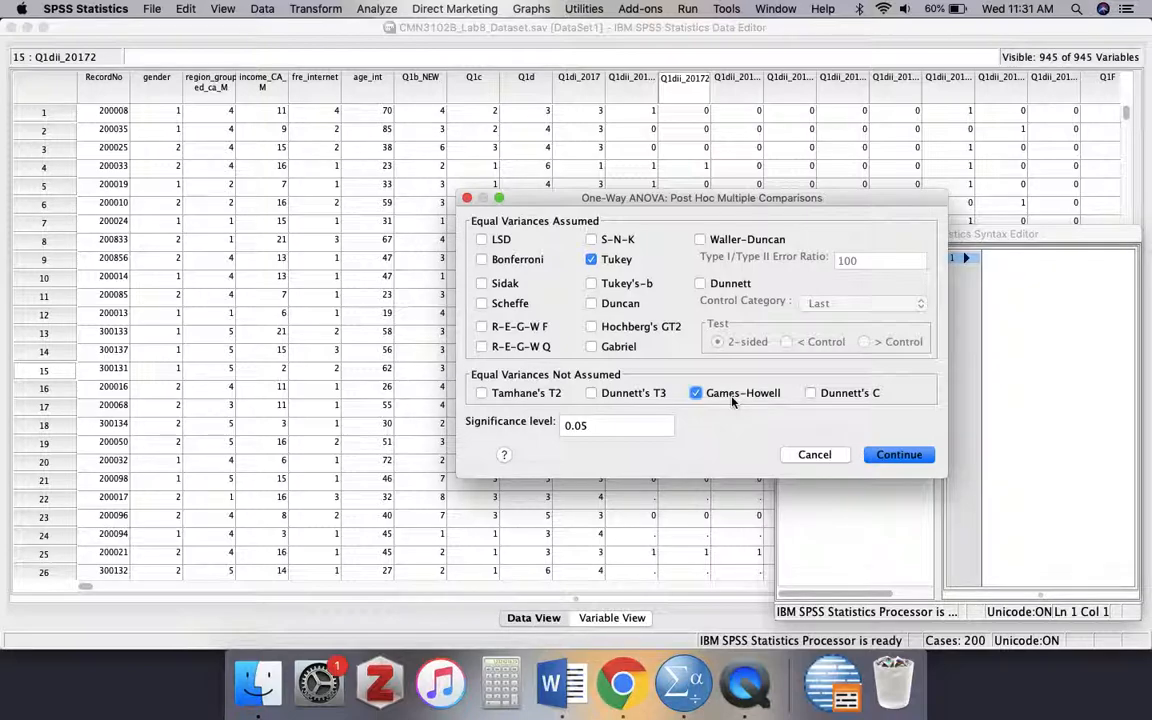
click(899, 454)
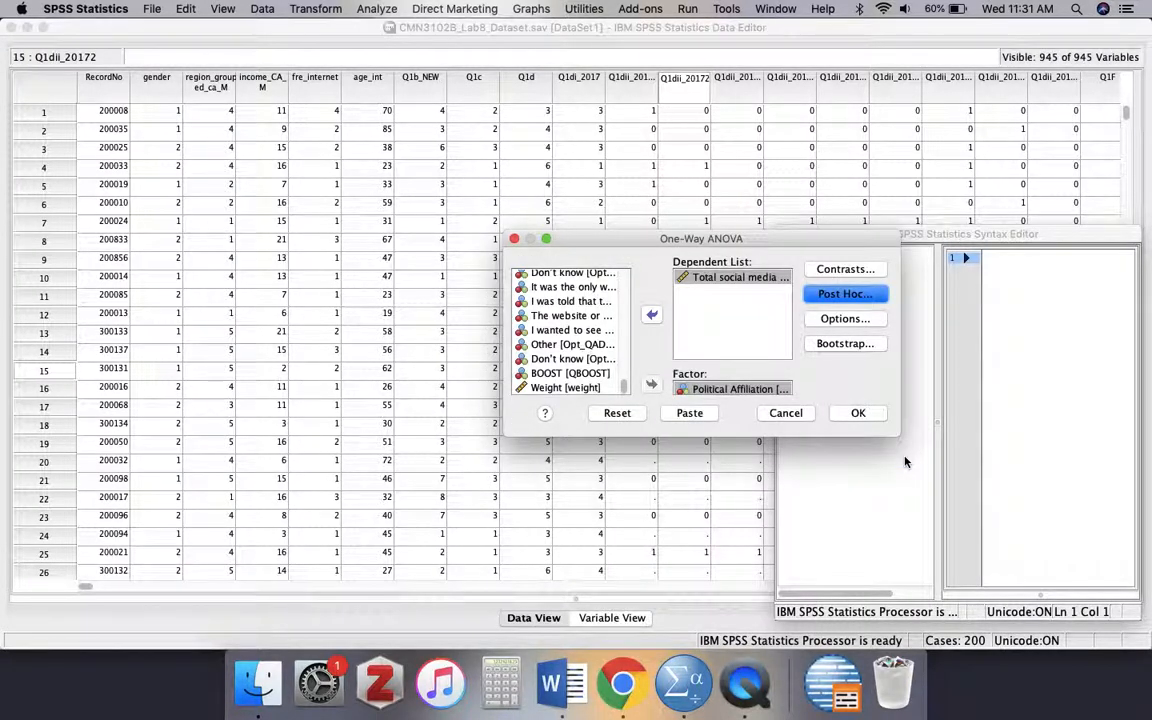
- Include Descriptive, Fixed and random effects, Homogeneity of variance test, Welch and Means plot in the ANOVA options, and run the analysis
click(867, 326)
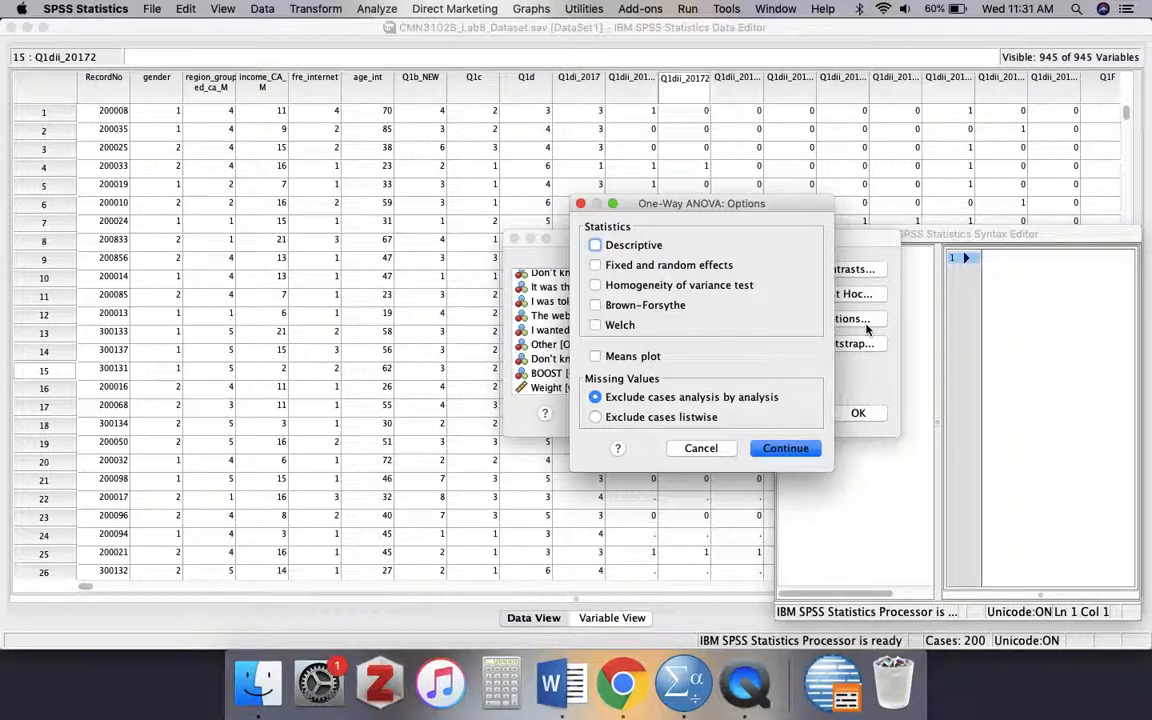
click(648, 246)
click(709, 271)
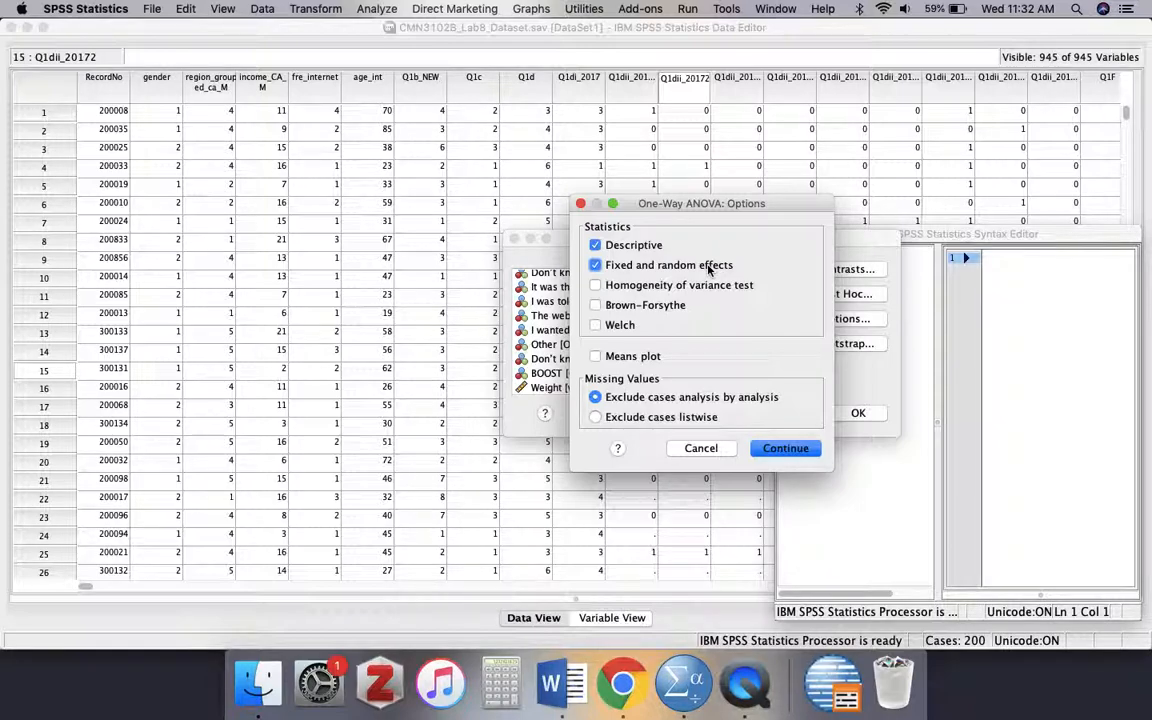
click(707, 288)
click(627, 327)
click(642, 362)
click(805, 458)
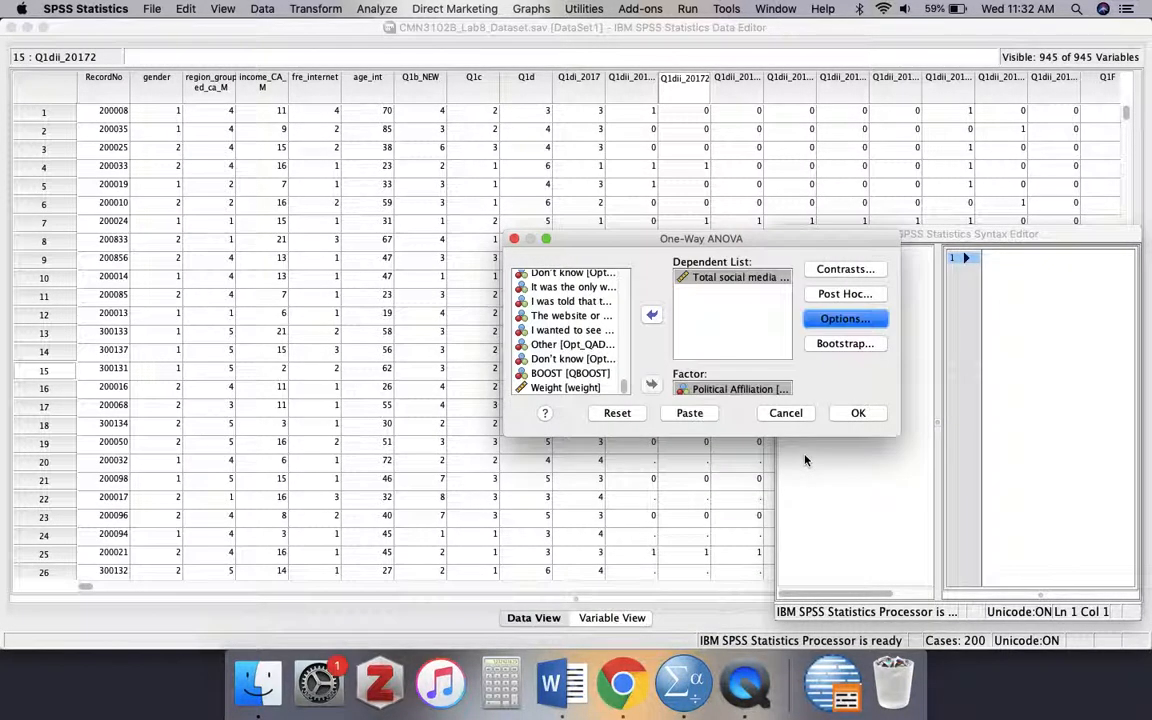
click(860, 414)
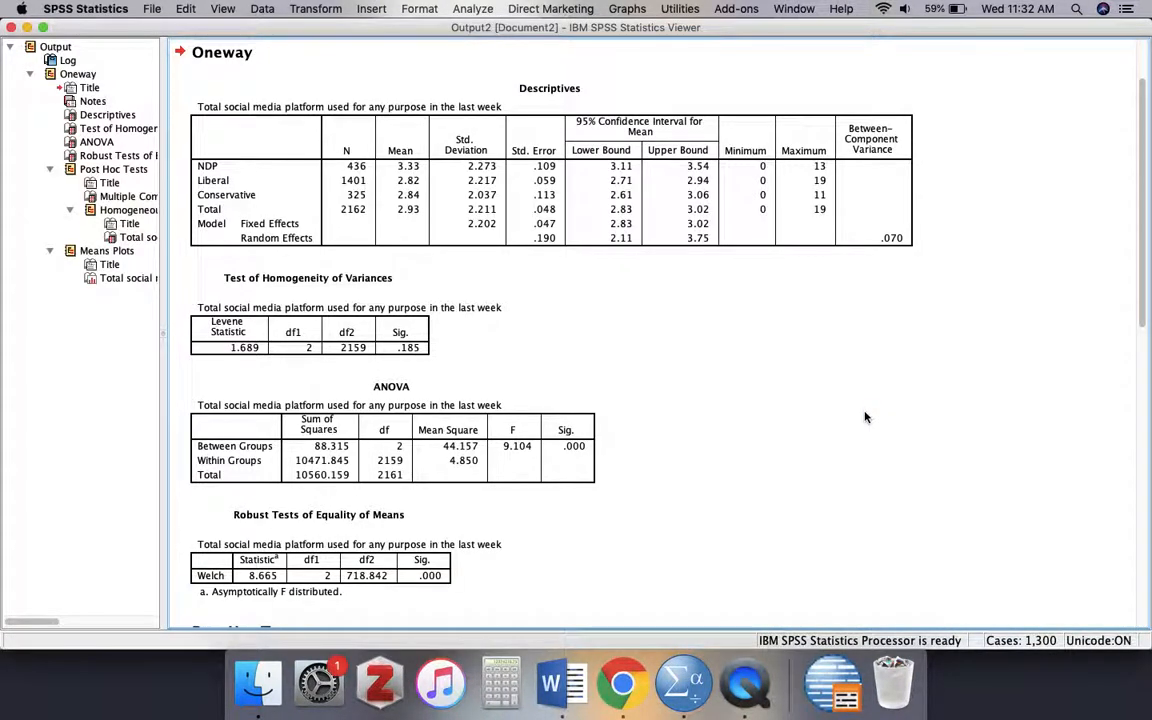
- Examine the Descriptives table's group means and the Test of Homogeneity of Variances in the Oneway output
drag(1143, 295, 1143, 290)
click(527, 196)
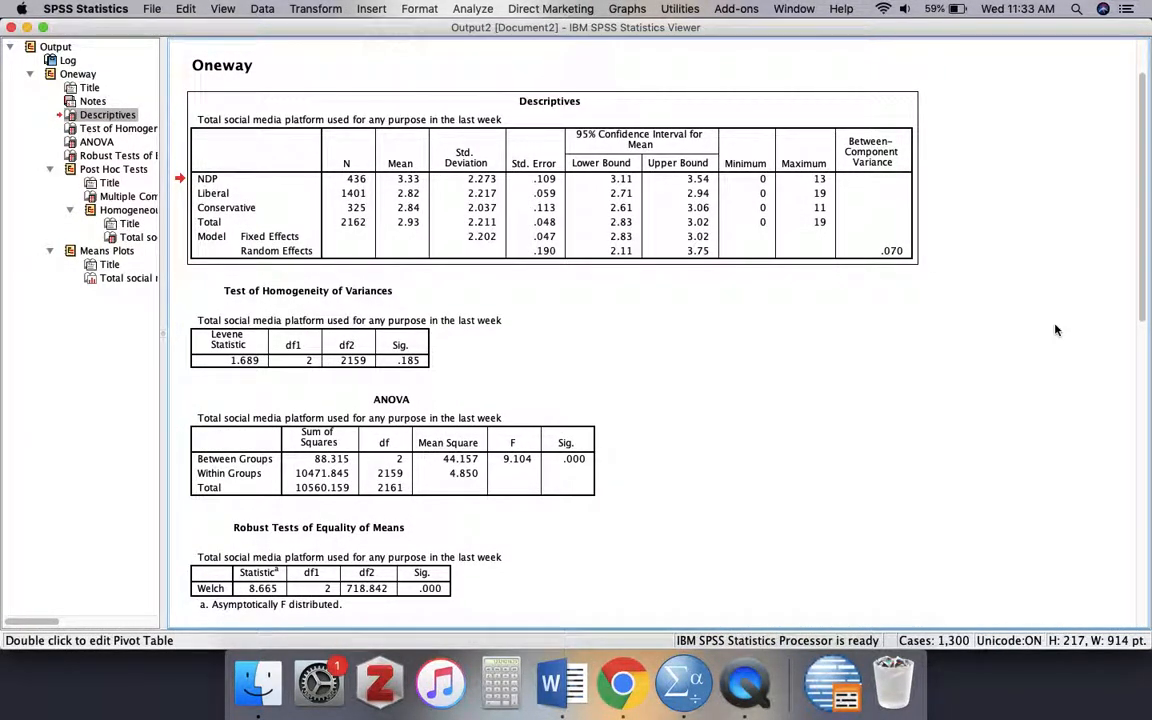
click(606, 206)
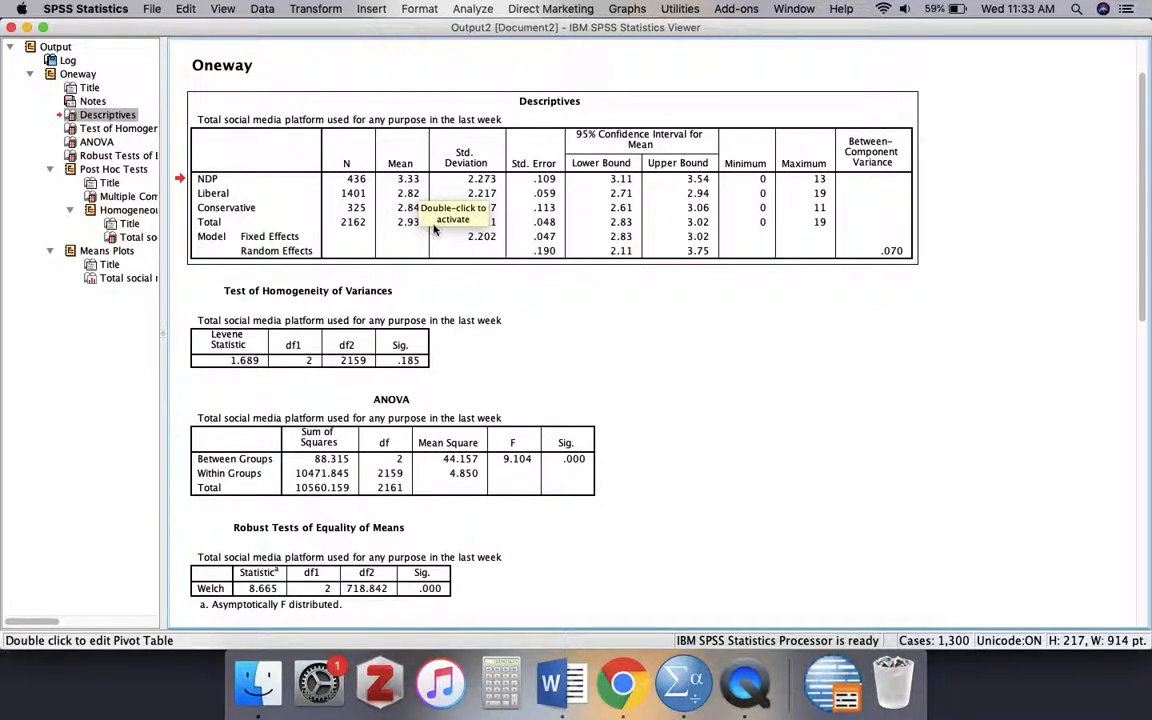
click(413, 214)
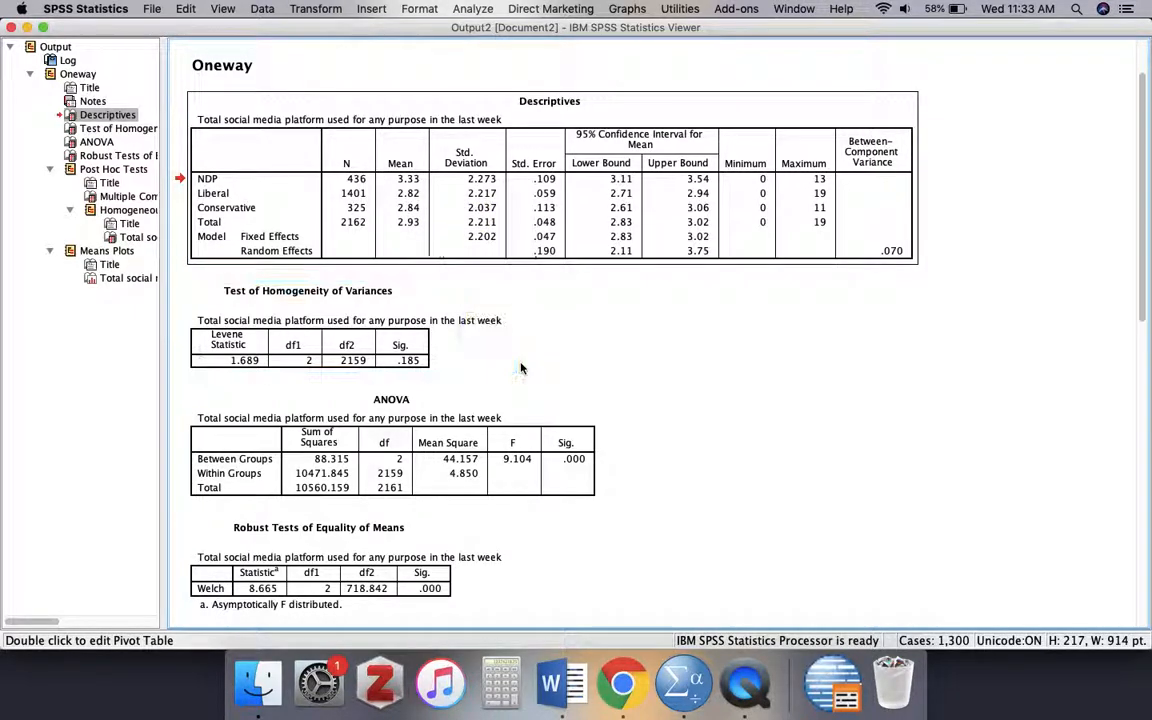
click(613, 375)
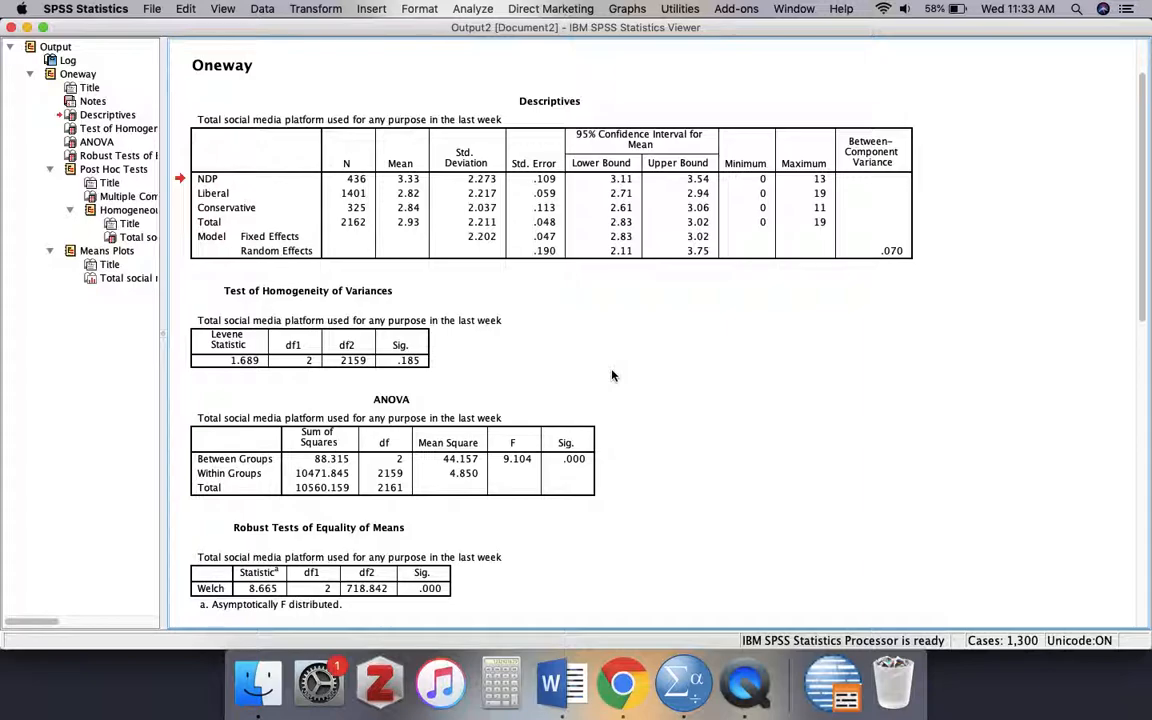
click(414, 346)
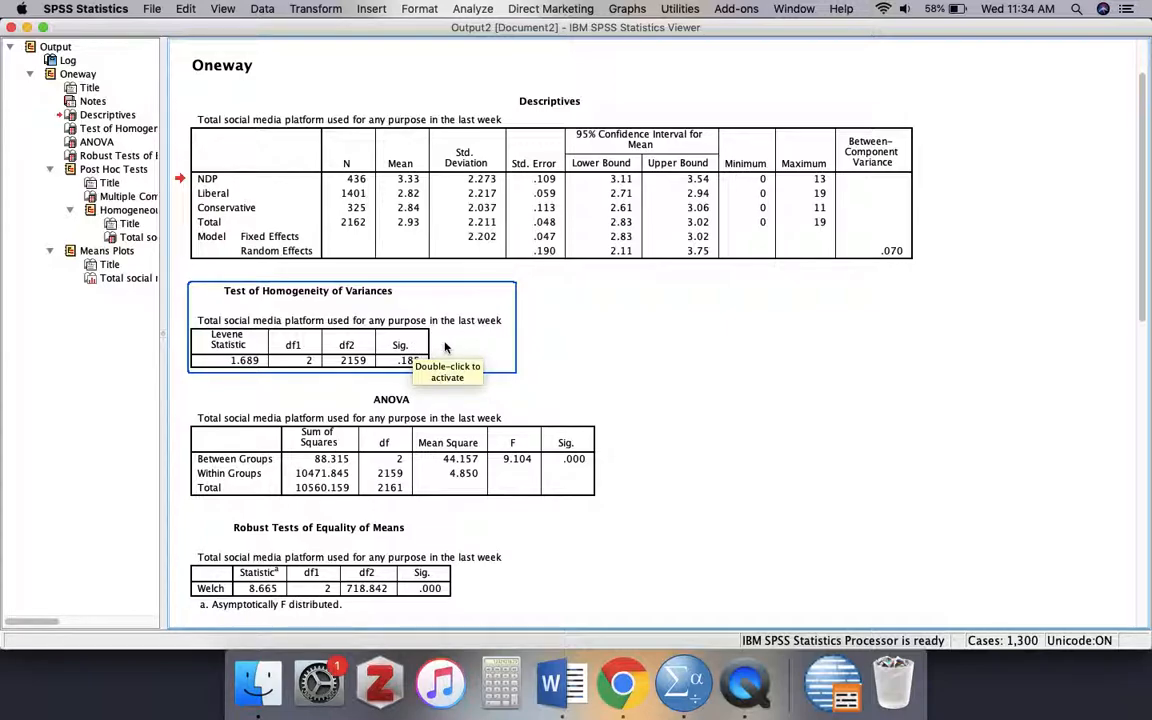
click(400, 308)
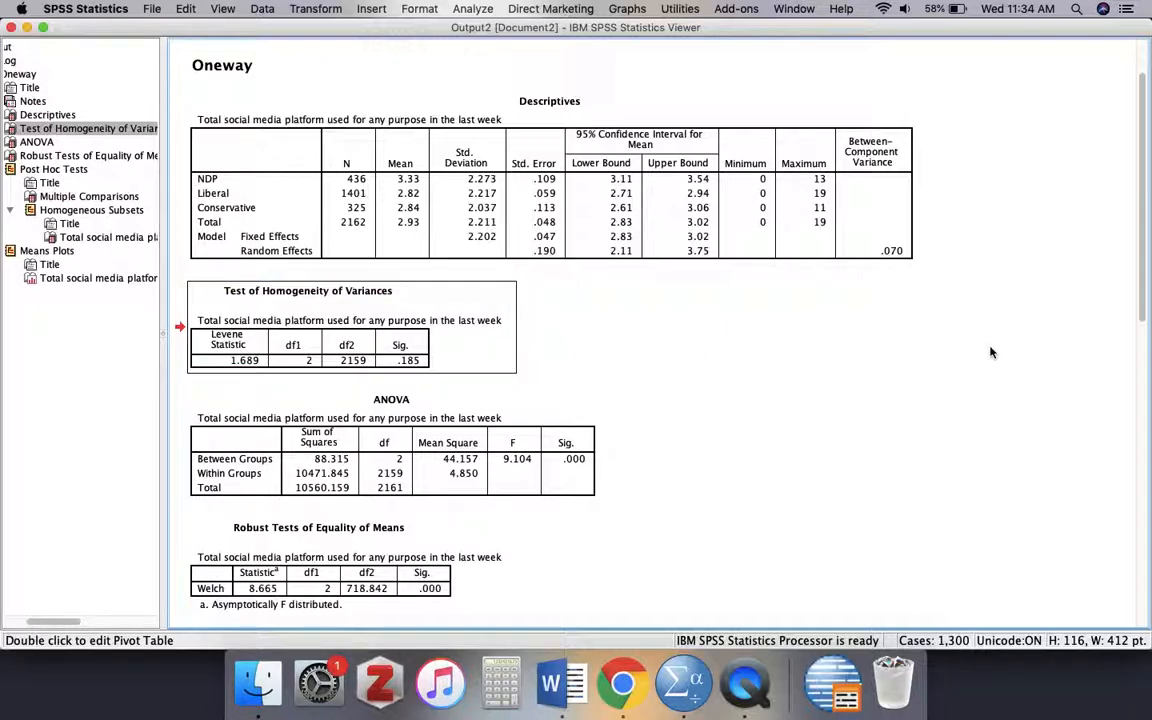
- Examine the ANOVA table and the Tukey and Games-Howell Multiple Comparisons between political affiliations
drag(1139, 257, 1145, 342)
click(537, 295)
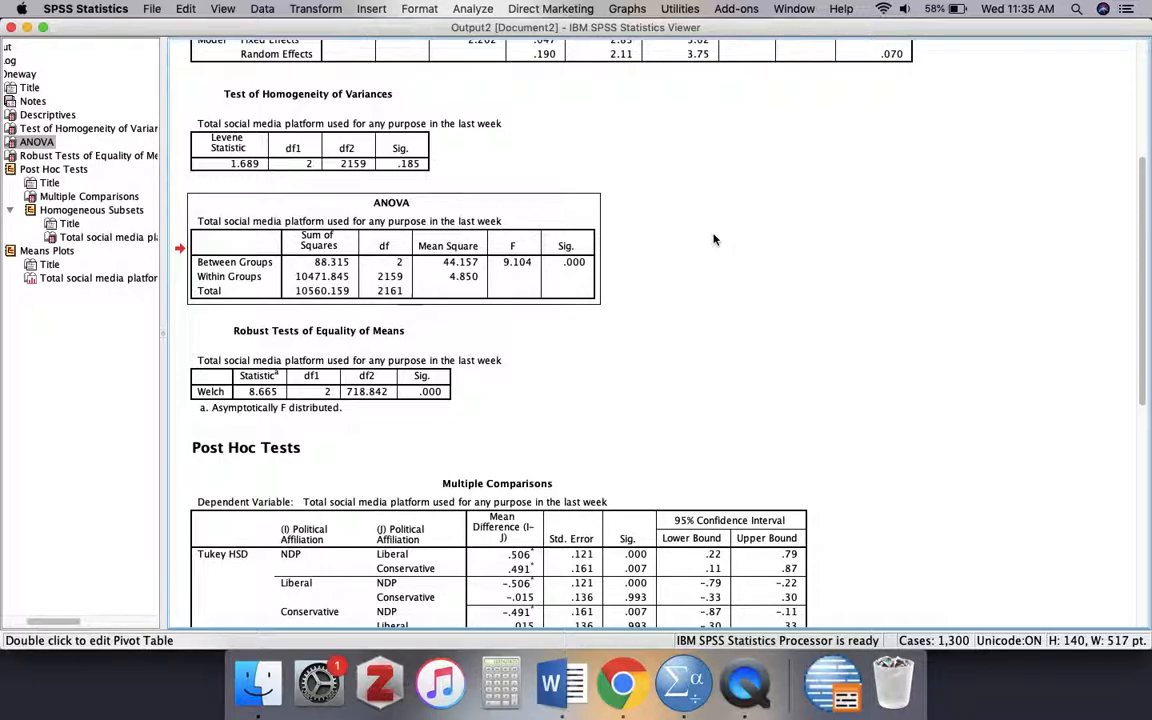
click(461, 279)
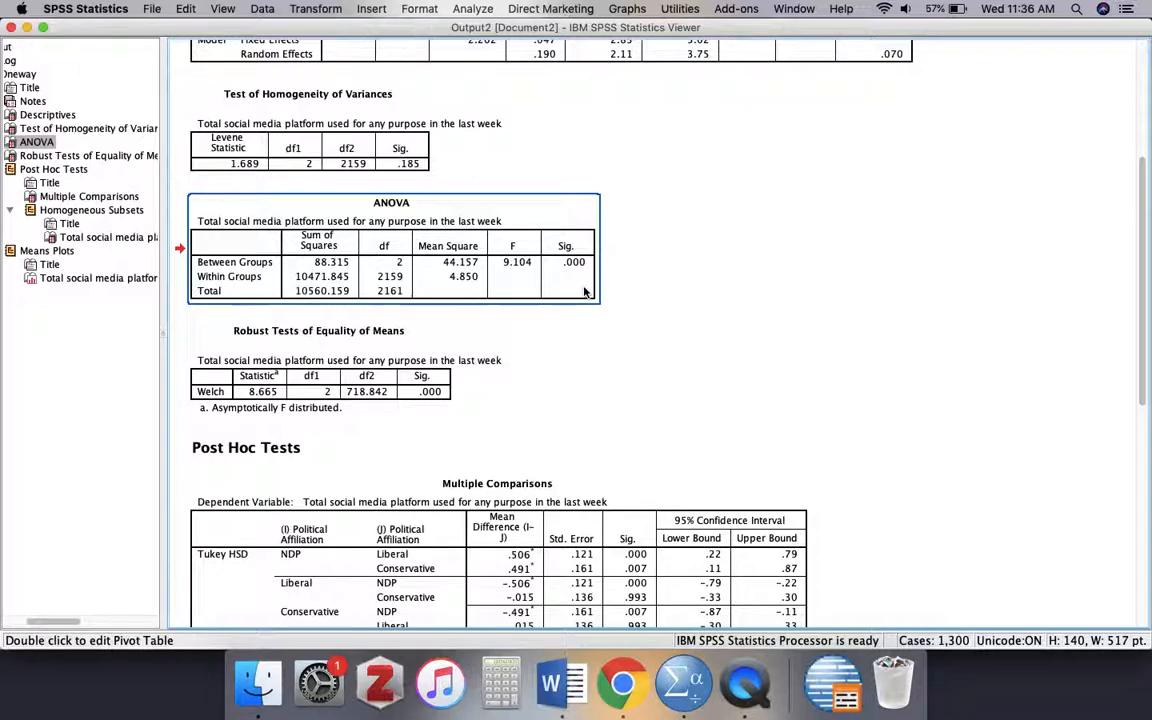
scroll(653, 328, down, 3)
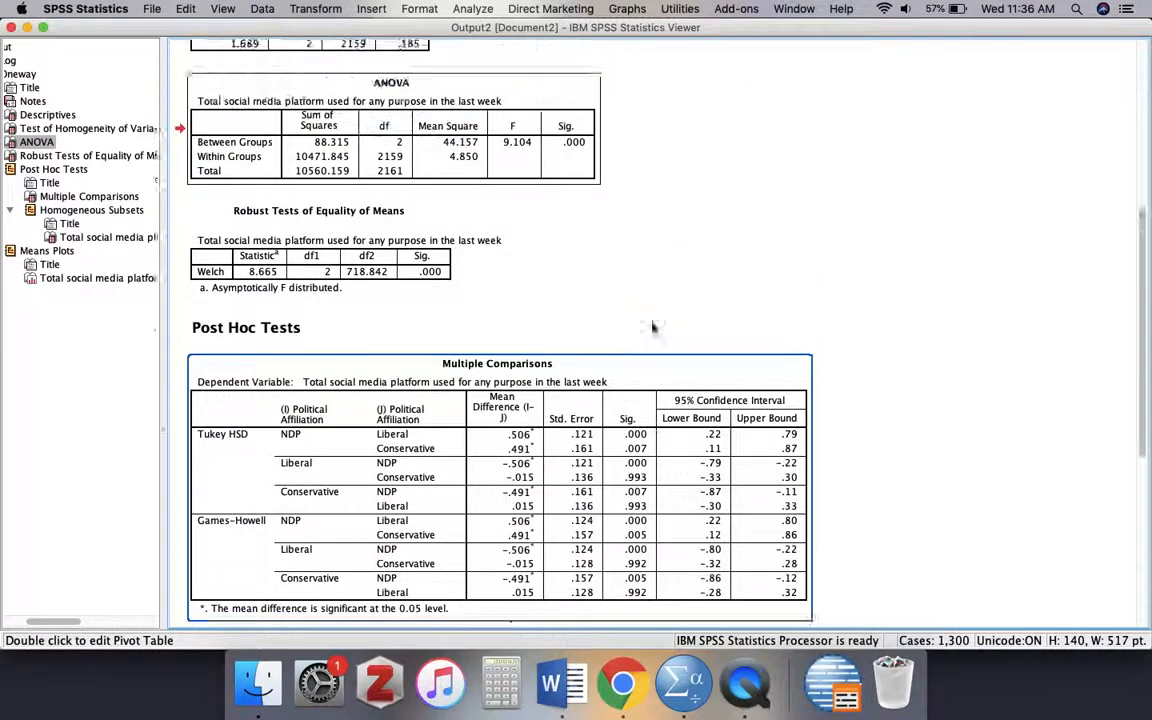
scroll(653, 328, up, 8)
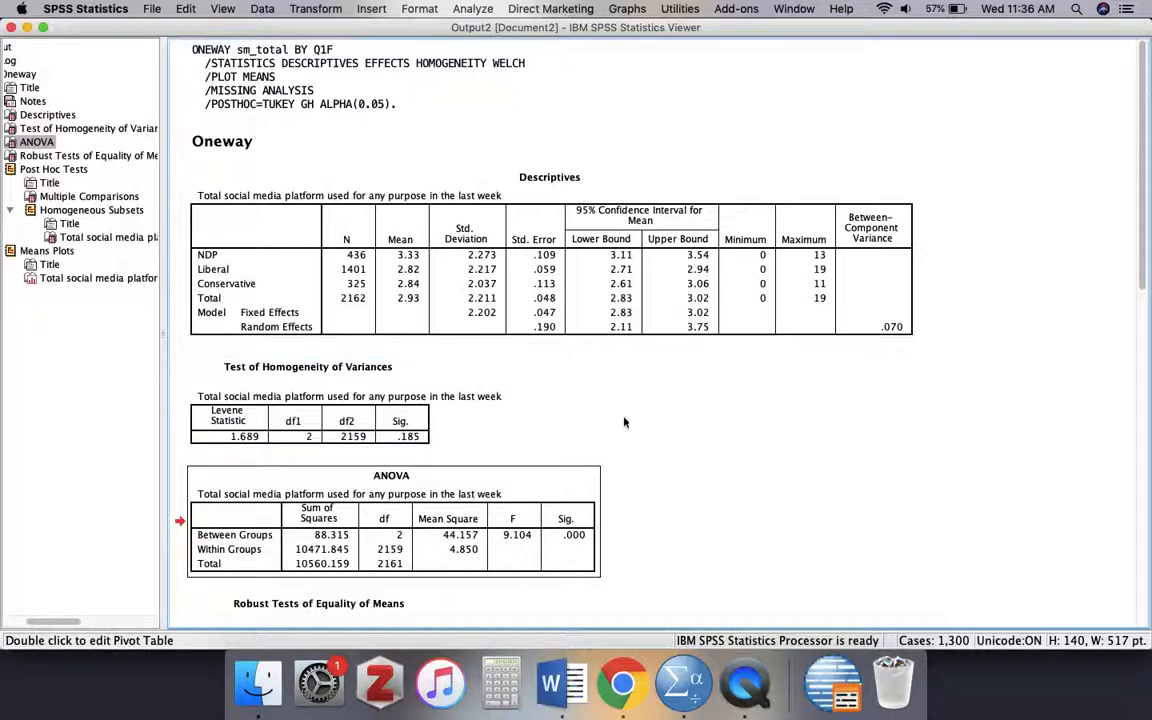
scroll(622, 419, down, 15)
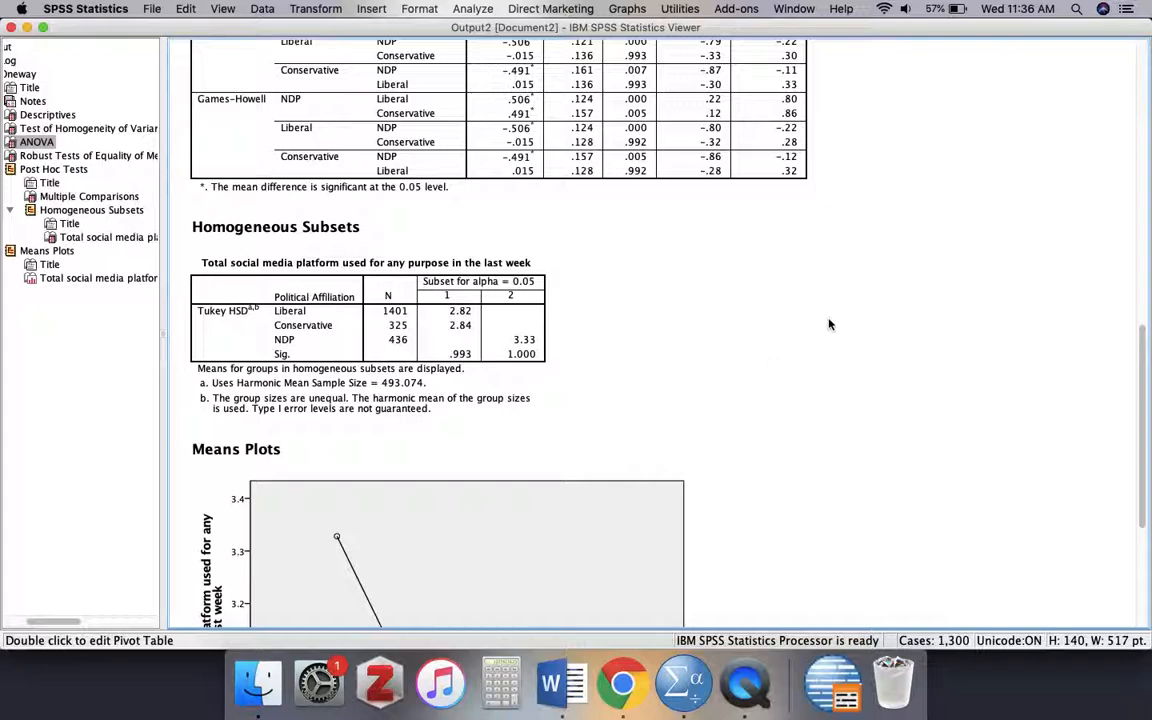
scroll(828, 321, up, 5)
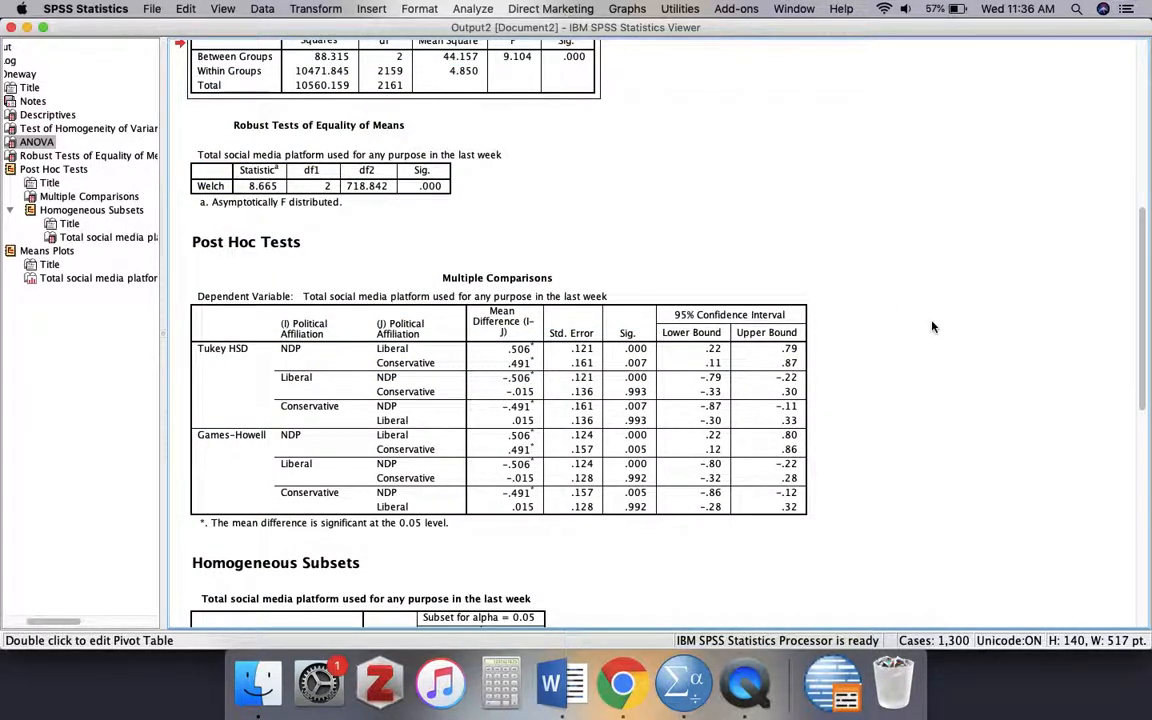
click(495, 298)
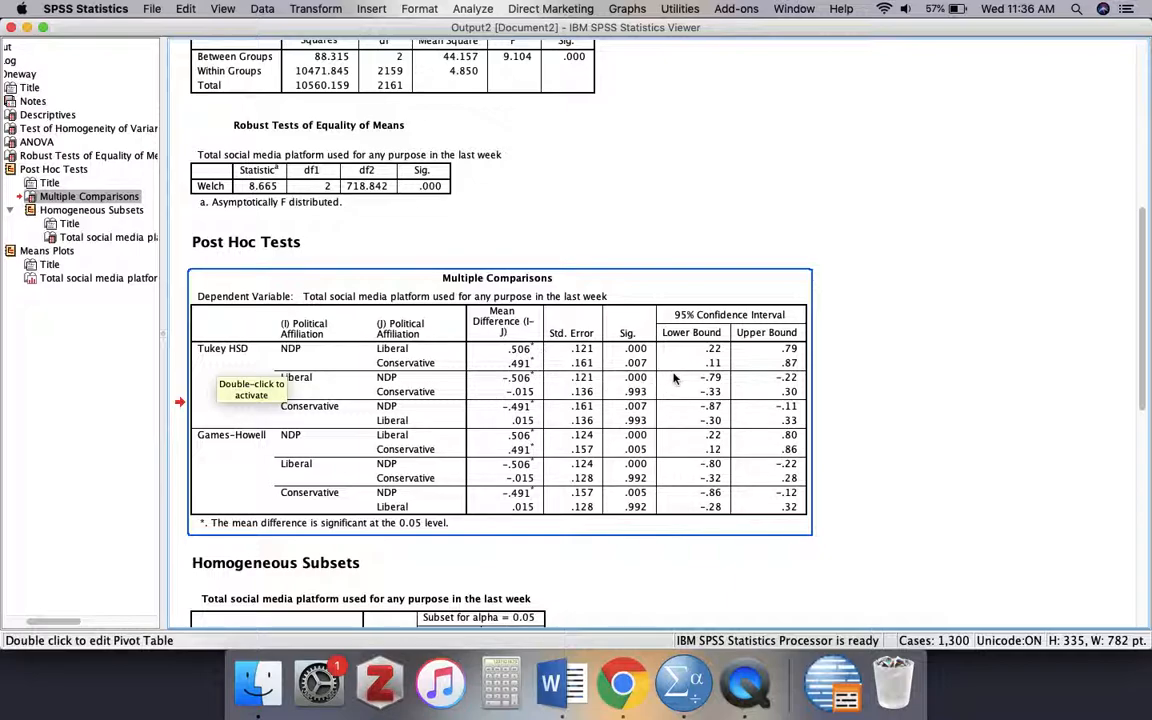
- Compare the Tukey and Games-Howell mean differences and significance values in Multiple Comparisons with the group means in the Descriptives table
click(569, 247)
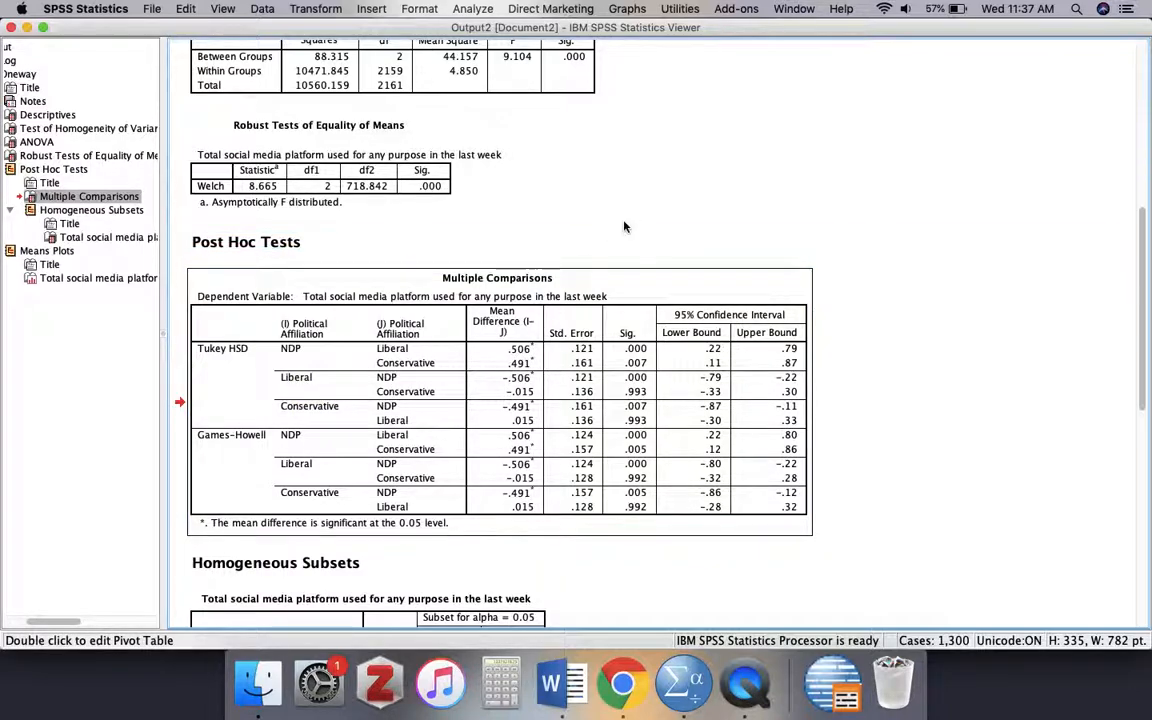
scroll(625, 225, up, 10)
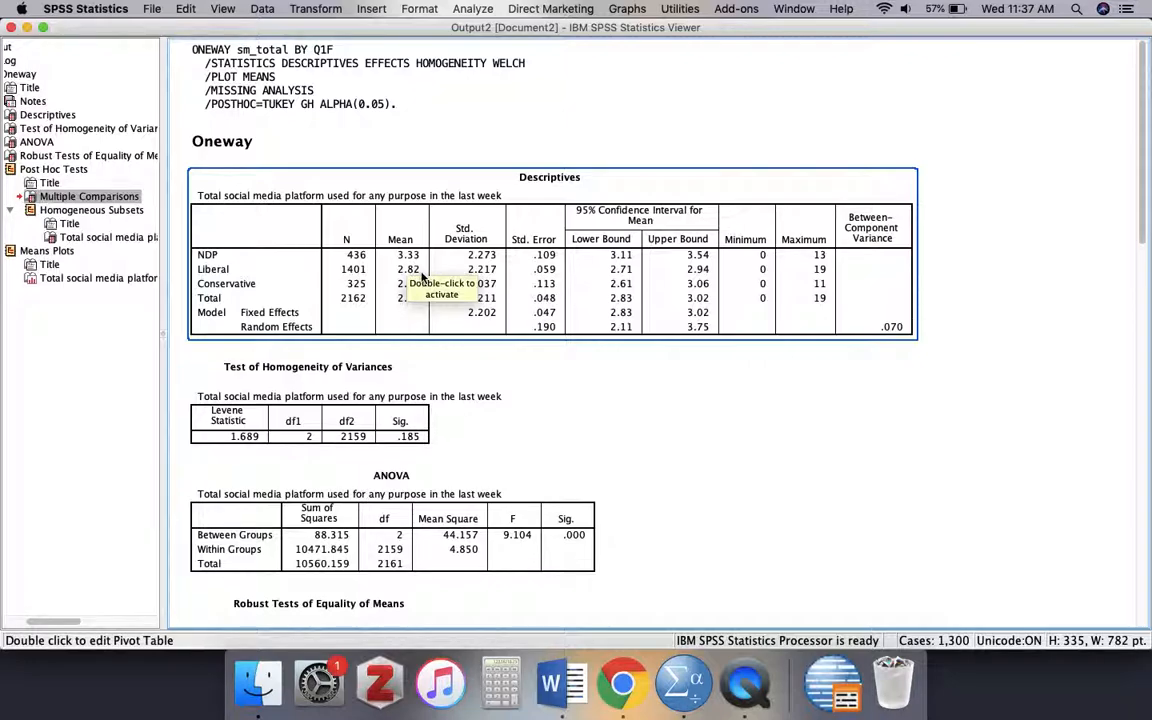
scroll(551, 397, down, 5)
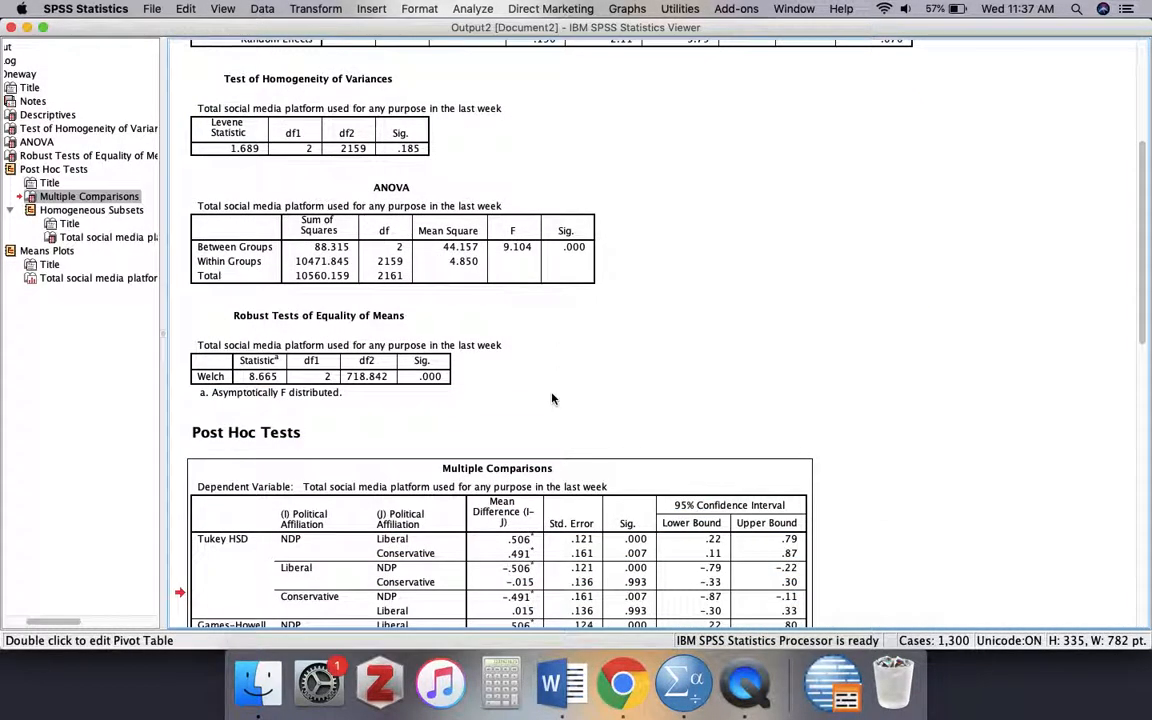
scroll(551, 399, down, 1)
click(517, 505)
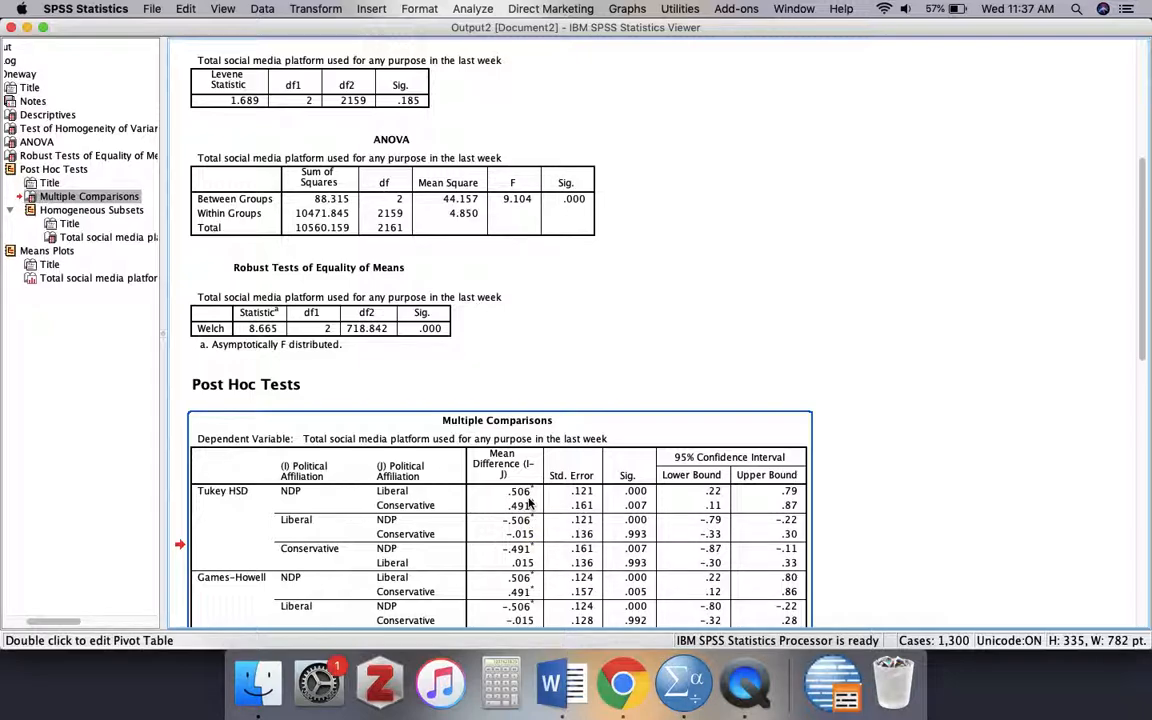
scroll(530, 503, up, 2)
scroll(560, 460, down, 5)
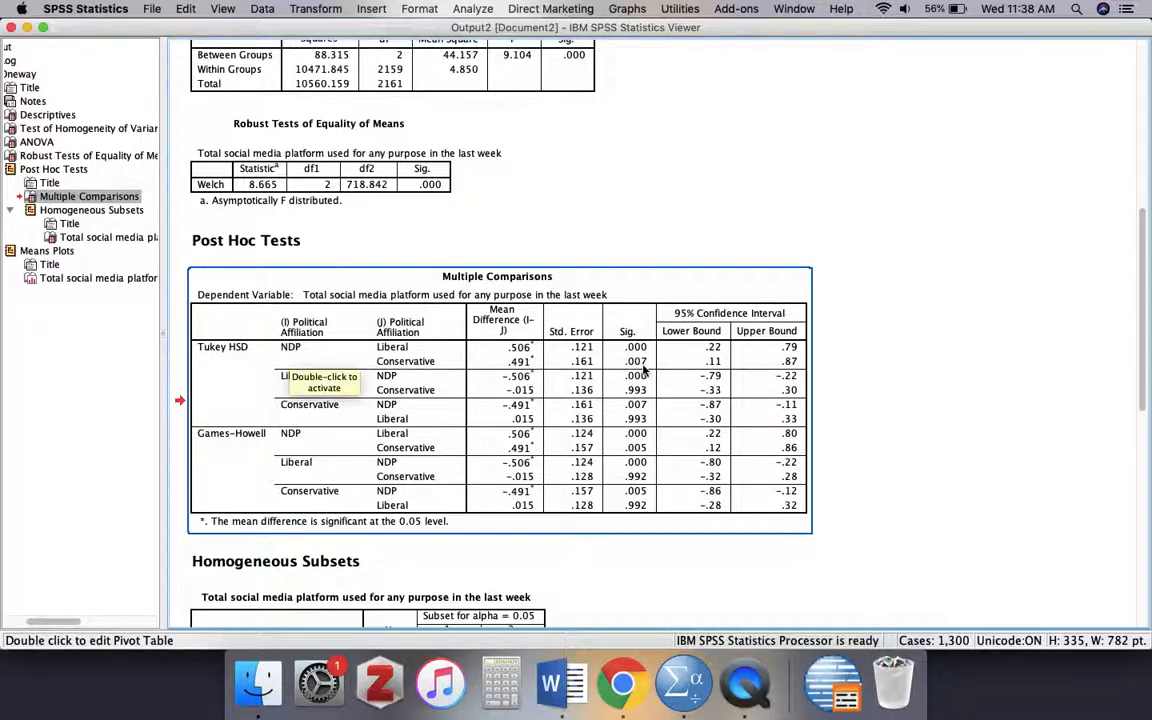
scroll(643, 370, down, 3)
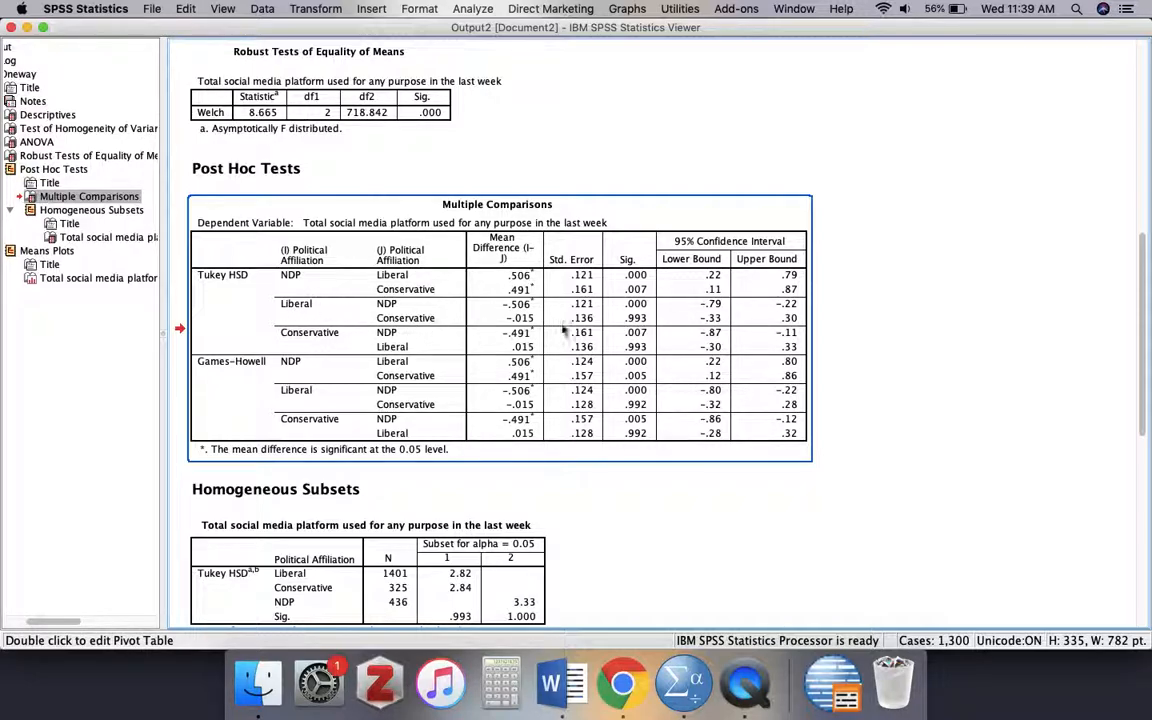
scroll(560, 325, up, 1)
scroll(565, 328, up, 10)
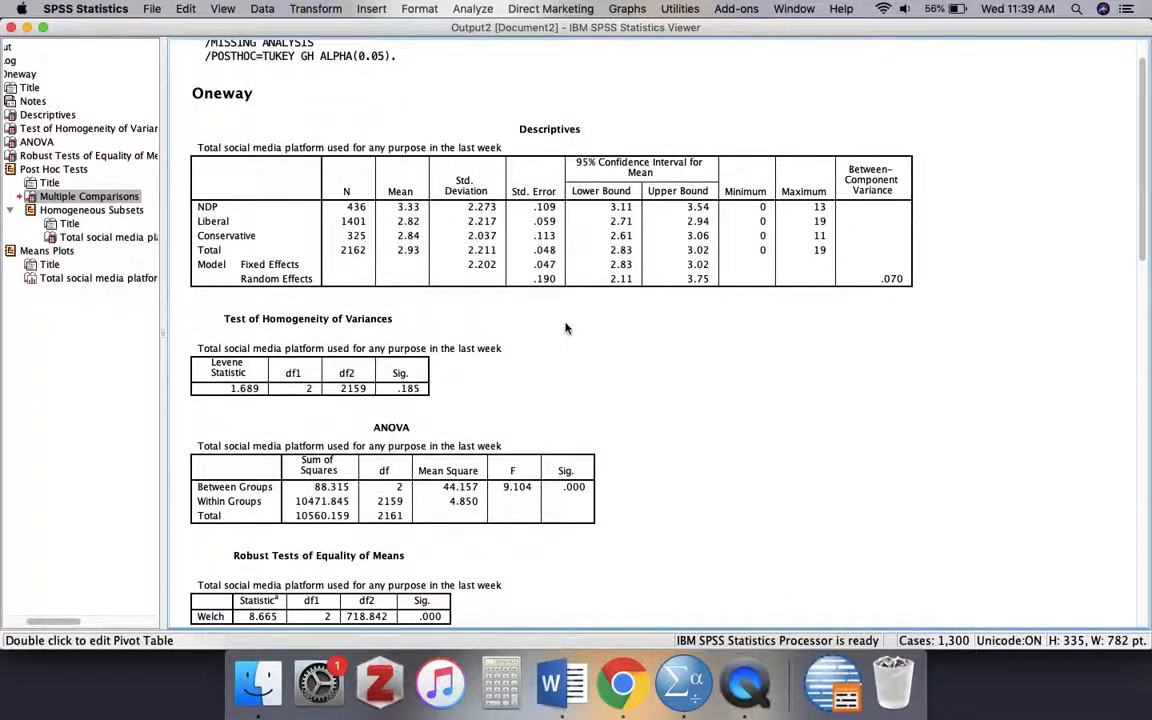
click(505, 280)
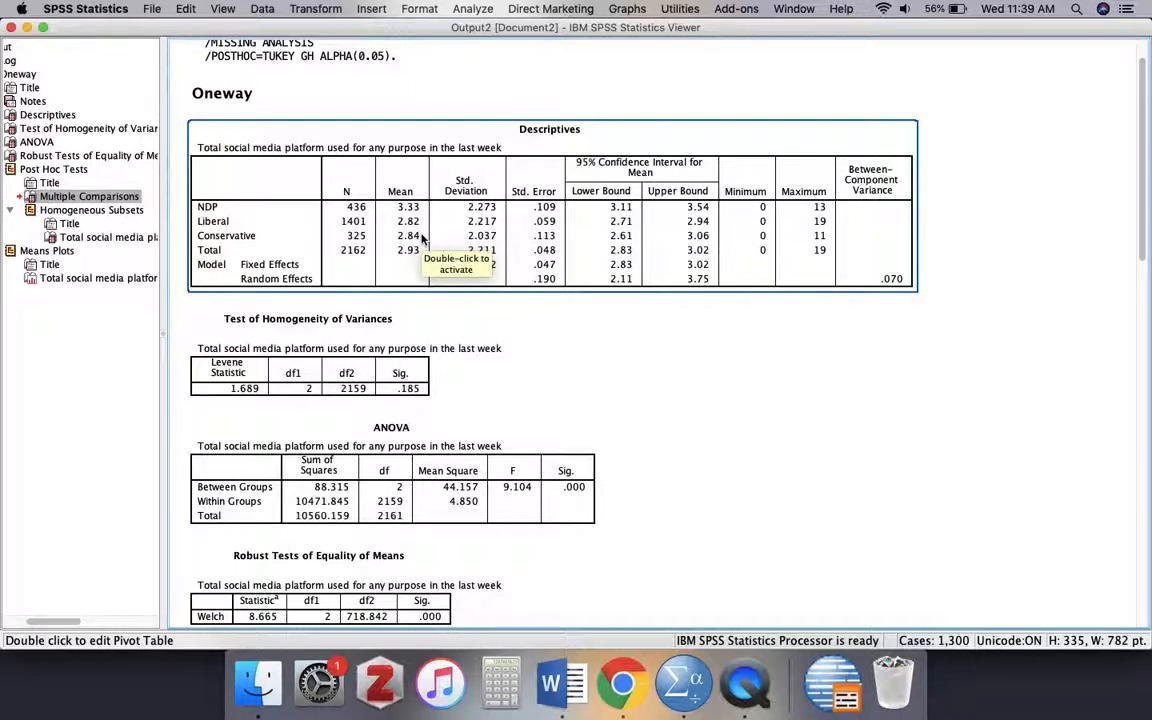
click(465, 294)
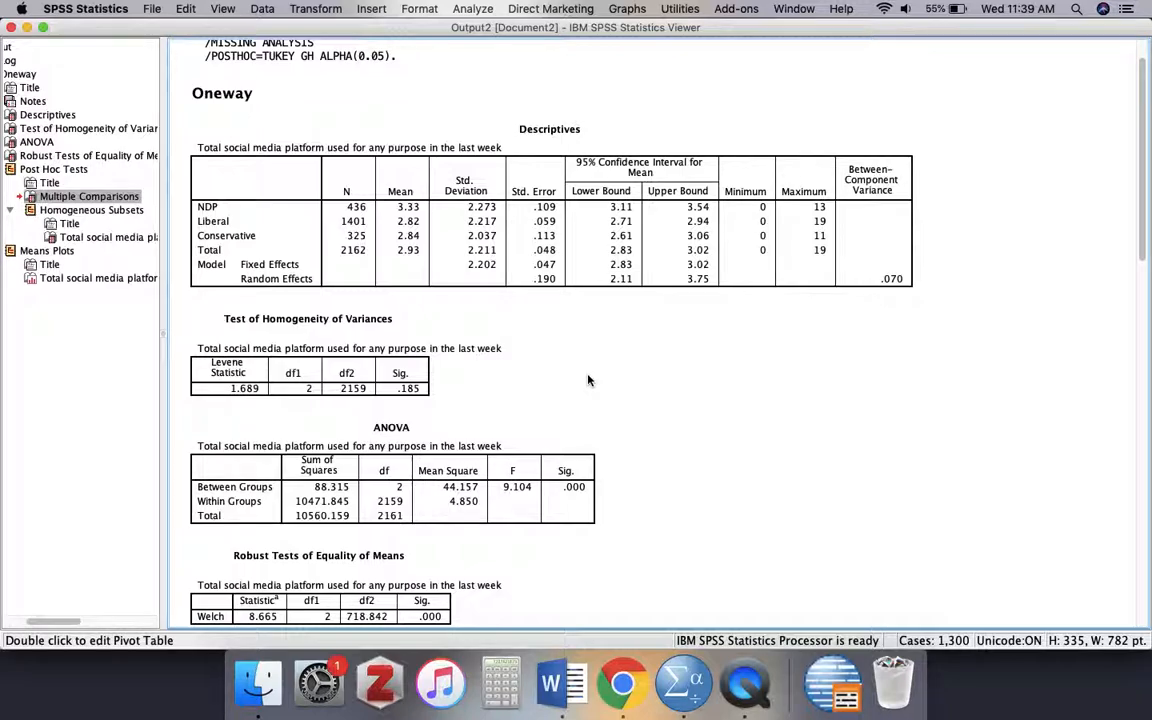
- Examine the Homogeneous Subsets table and the means plot of total social media platforms used by political affiliation
scroll(588, 380, down, 10)
scroll(588, 380, up, 2)
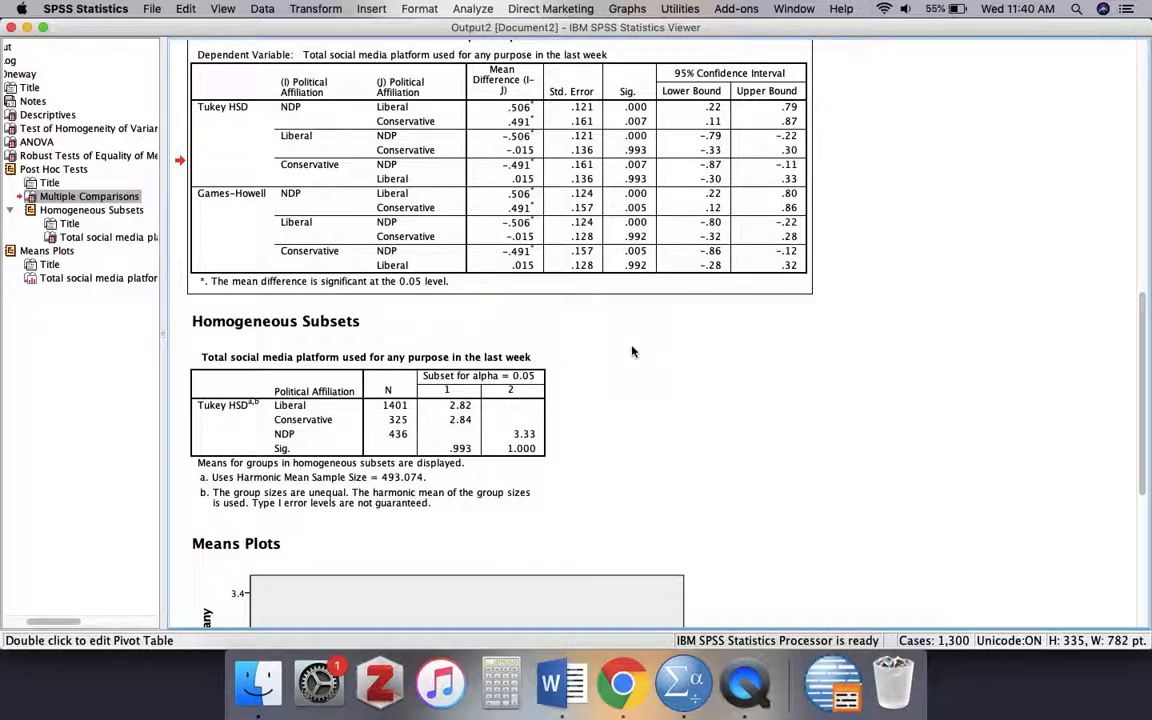
scroll(630, 352, down, 5)
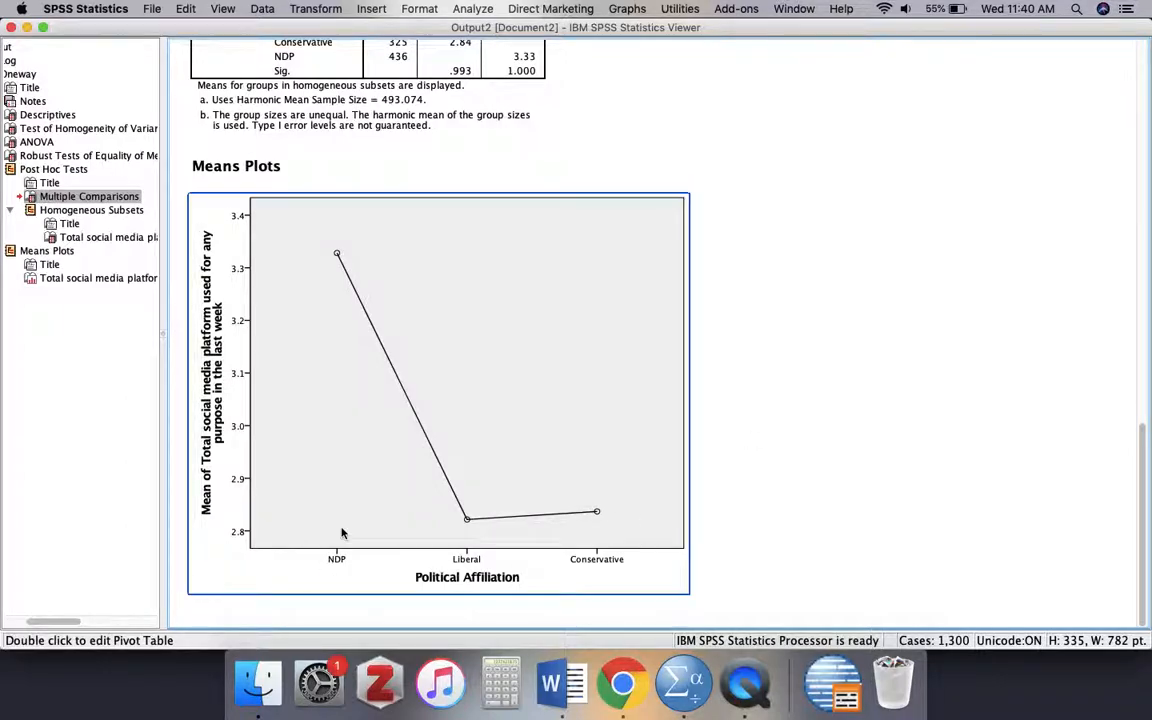
click(337, 561)
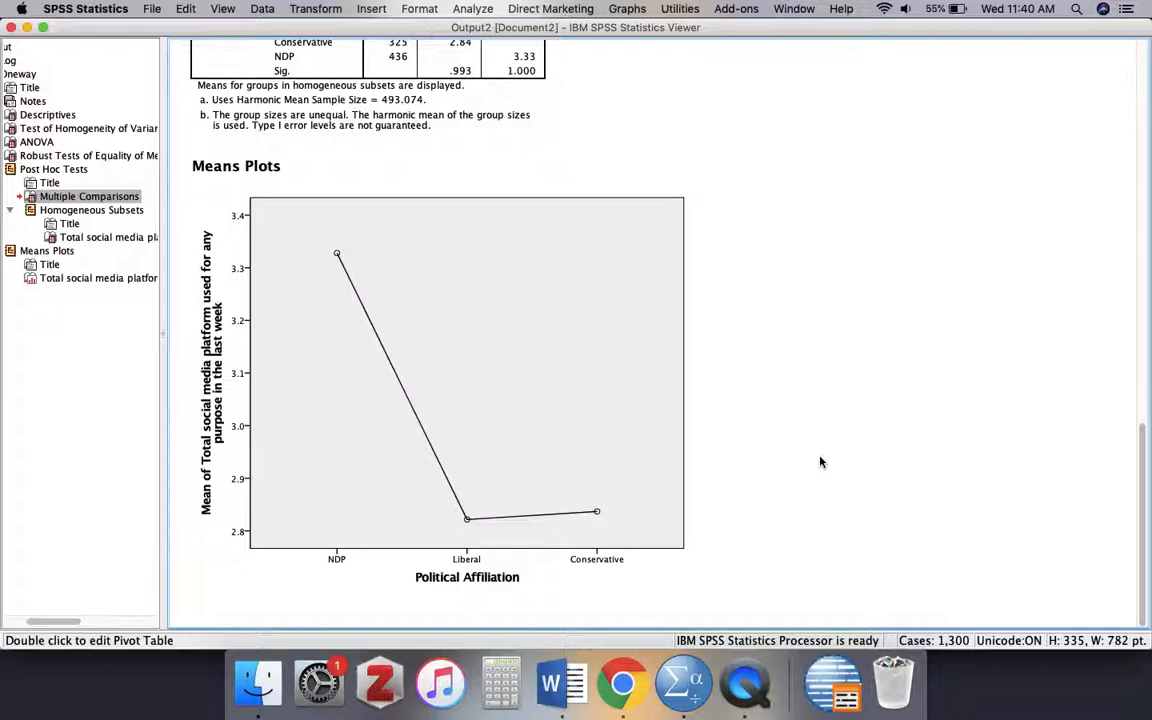
scroll(820, 462, up, 3)
scroll(820, 462, down, 3)
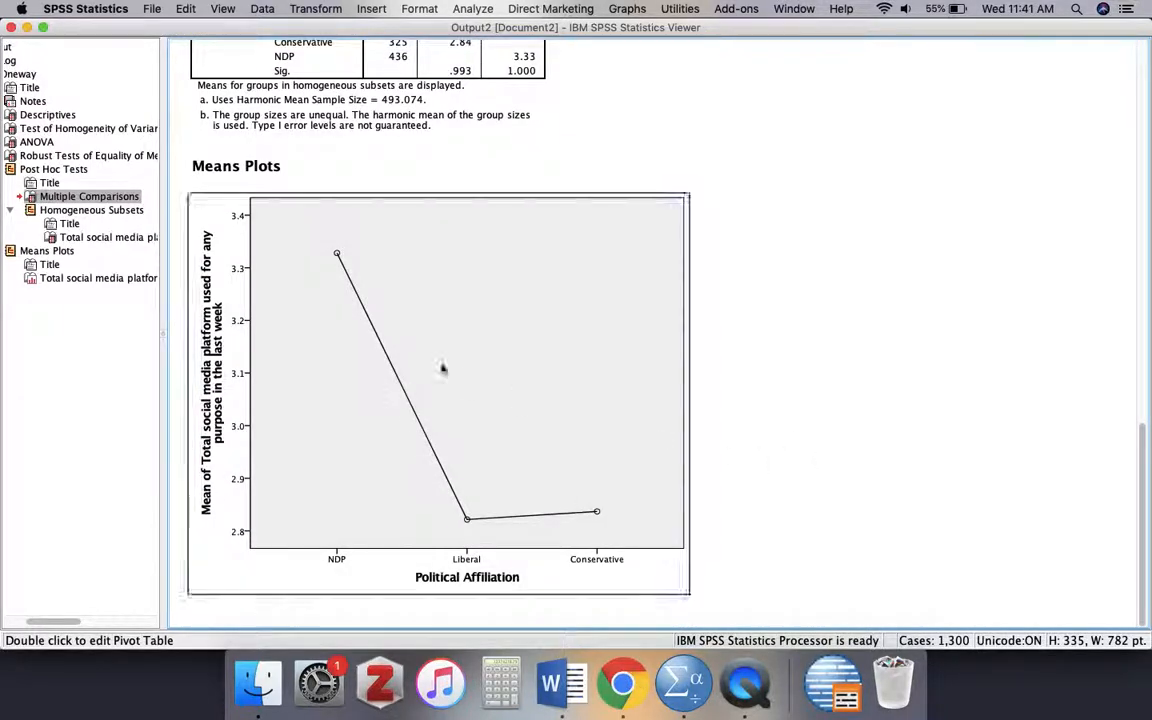
scroll(825, 316, up, 5)
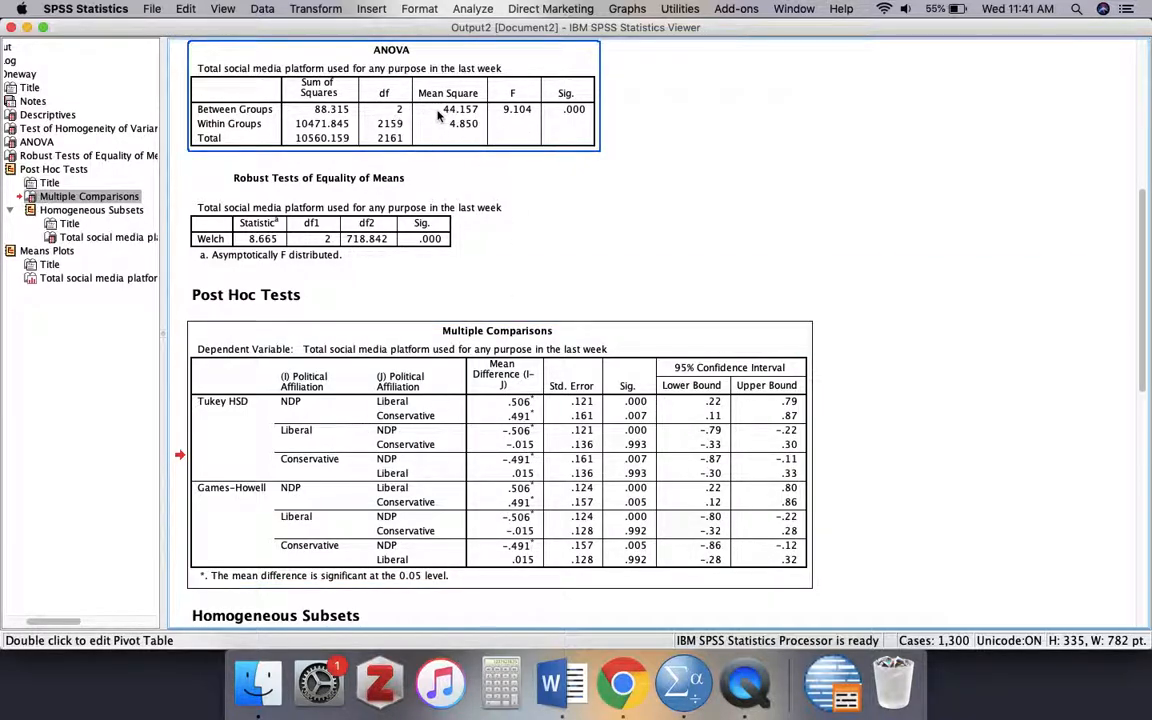
- Switch to the Lab 8 - ANOVA Google Doc in Chrome and review its interpretation instructions, save and submit section, and rubric
click(643, 703)
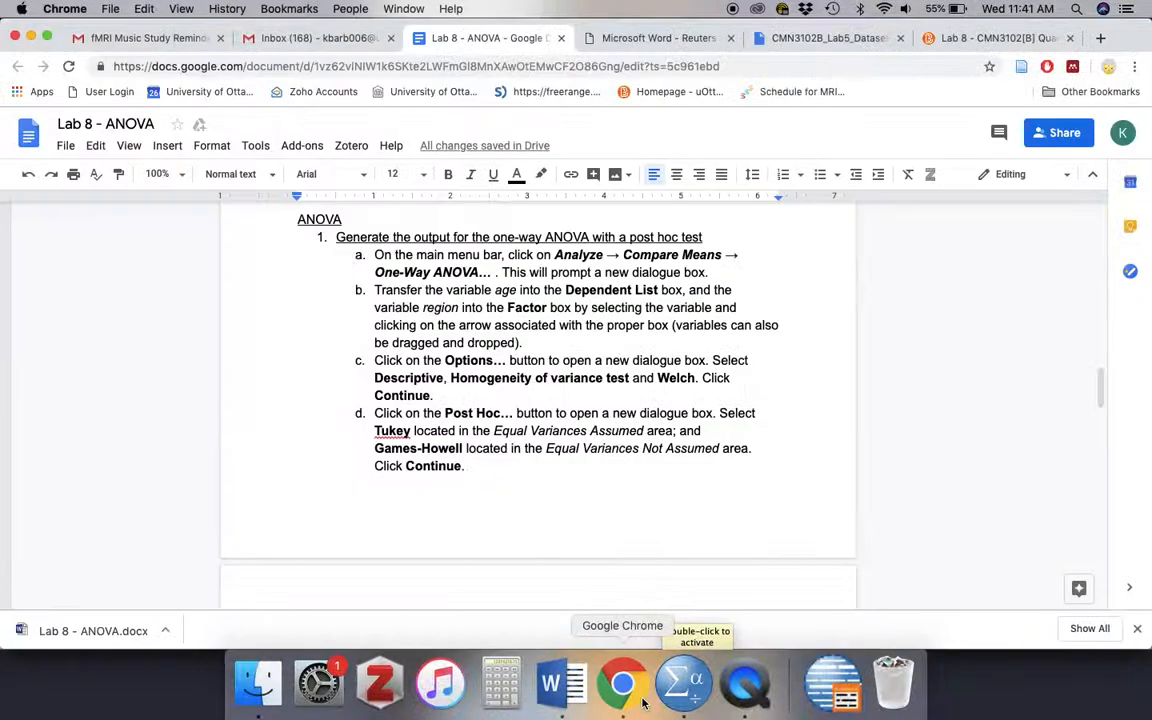
scroll(580, 475, down, 3)
scroll(580, 475, down, 10)
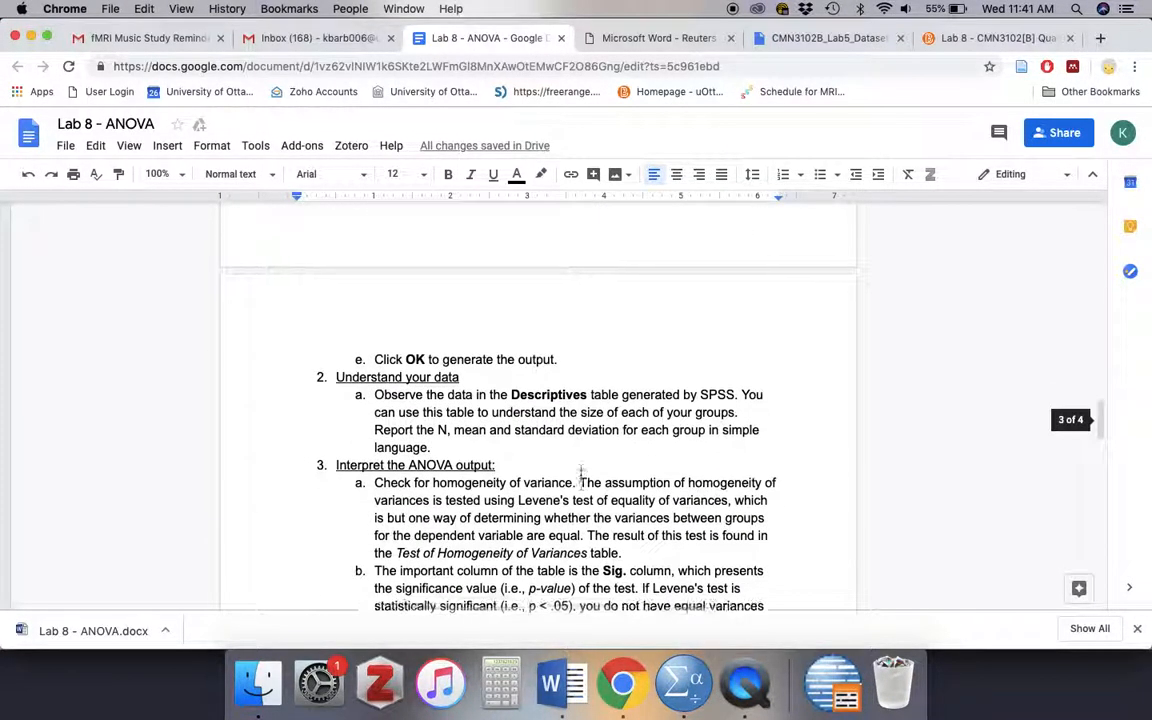
scroll(611, 472, down, 15)
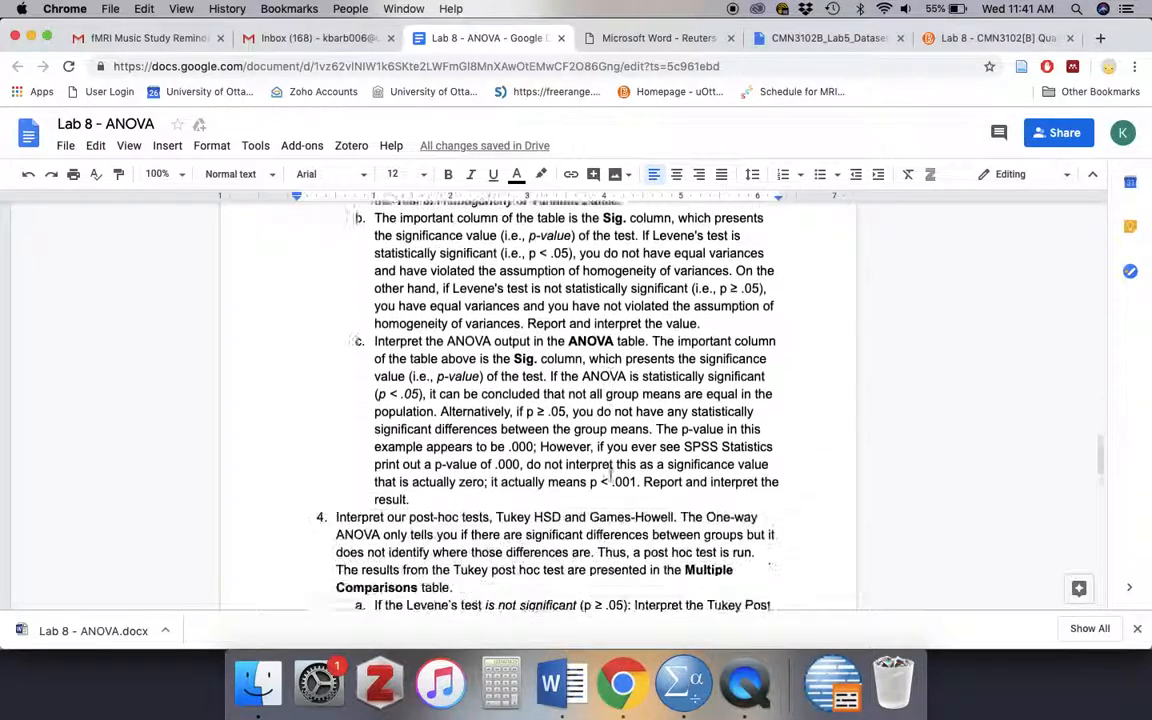
scroll(611, 472, down, 5)
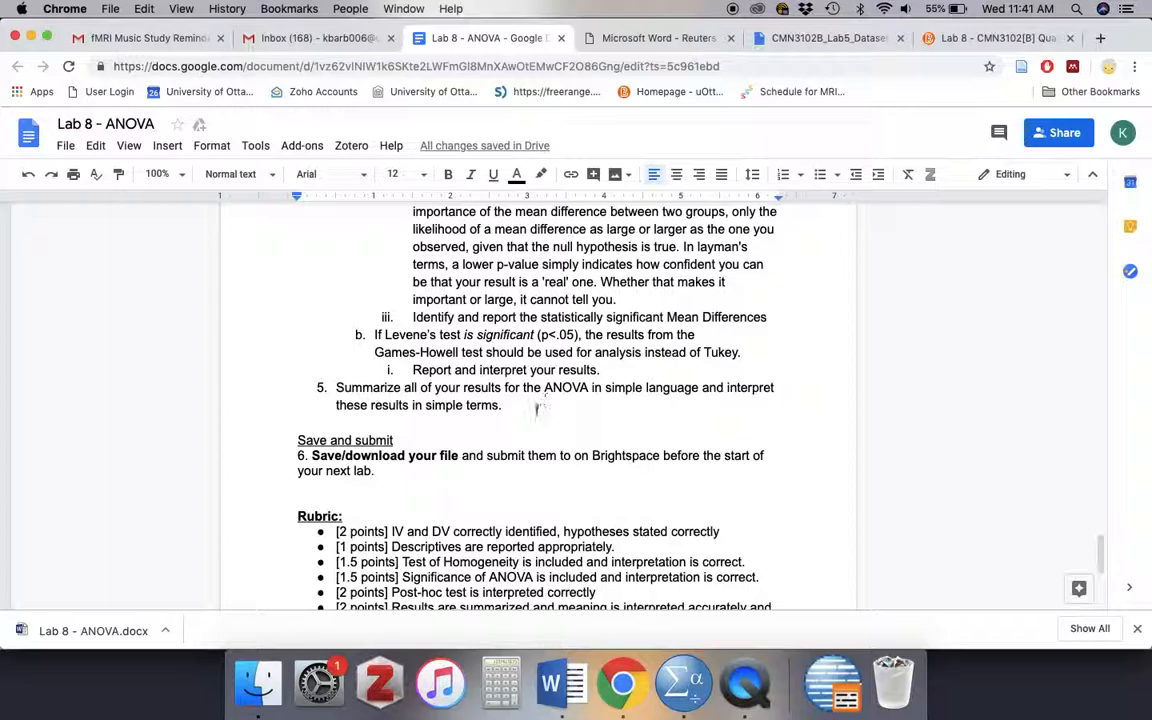
click(539, 409)
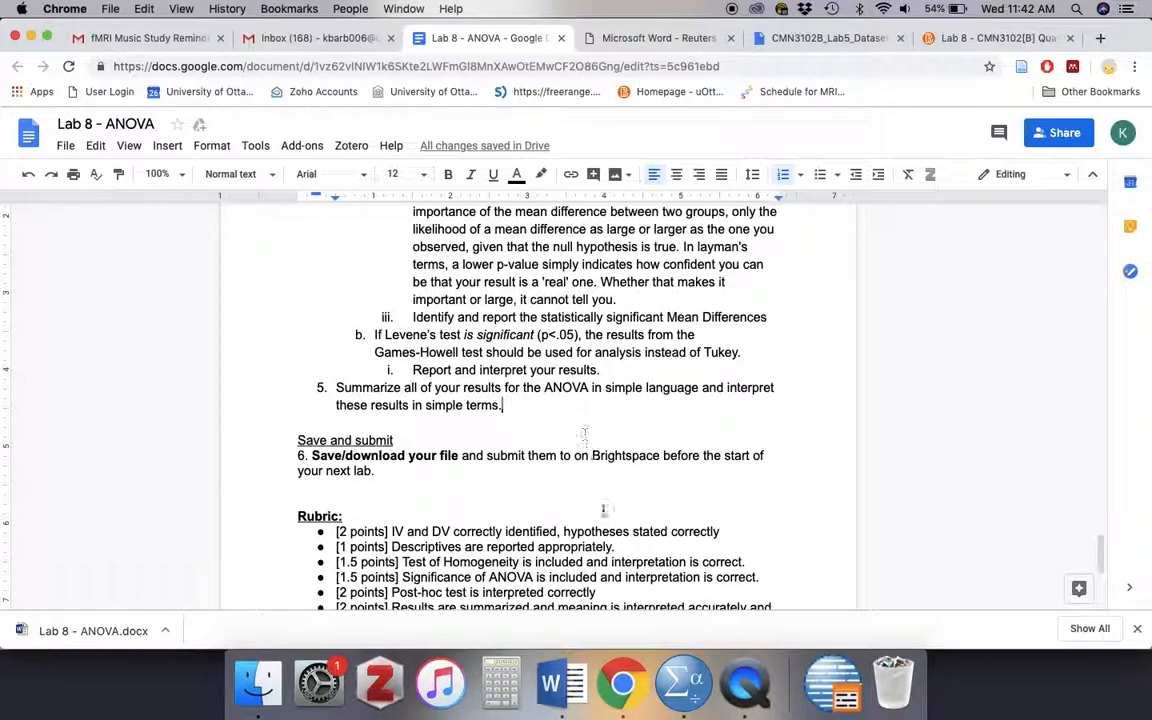
scroll(610, 520, down, 2)
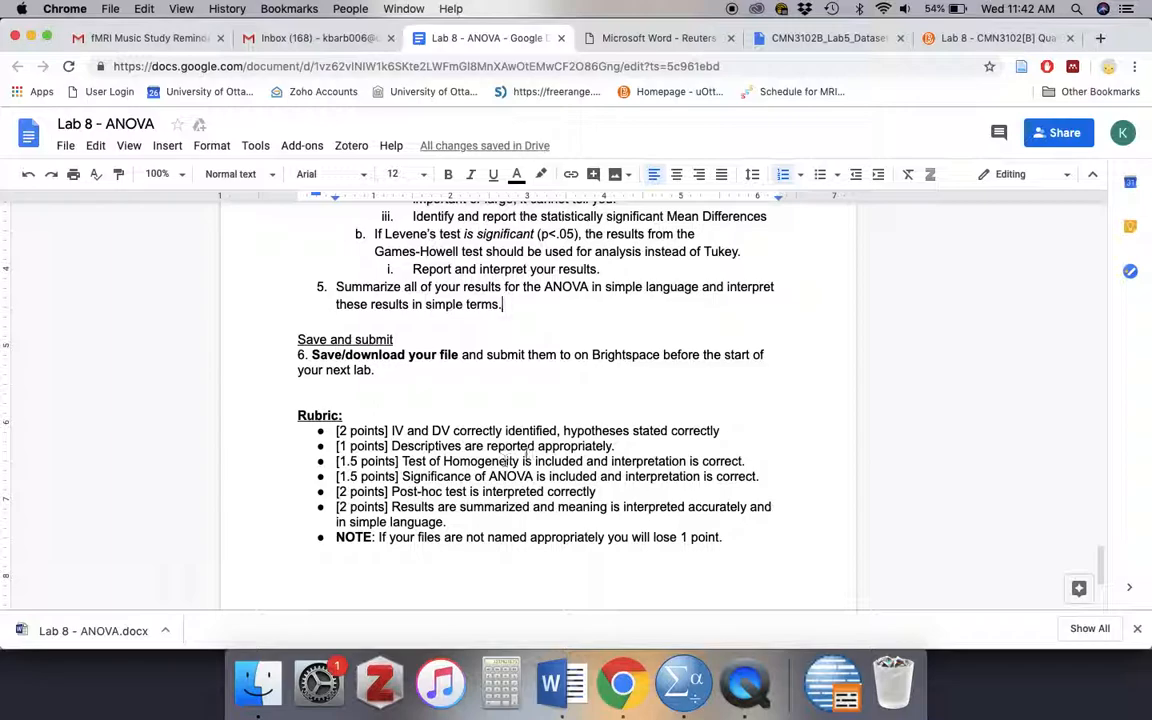
scroll(511, 510, down, 2)
scroll(511, 519, up, 1)
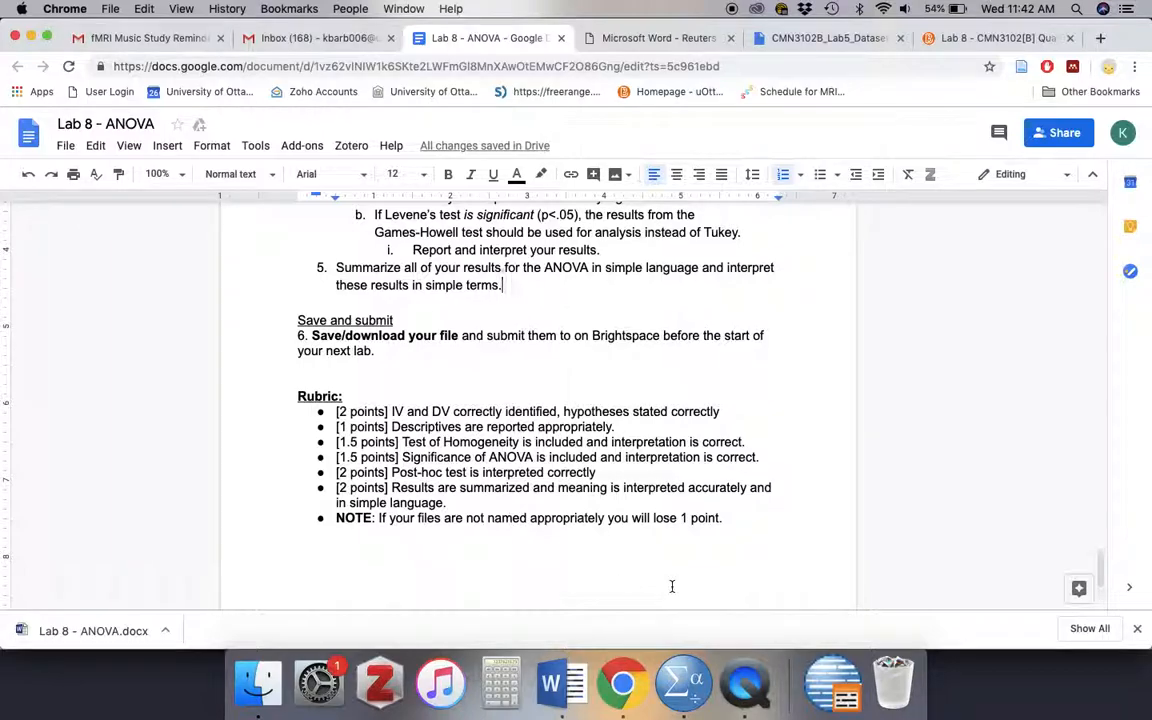
scroll(672, 586, down, 3)
scroll(672, 586, up, 3)
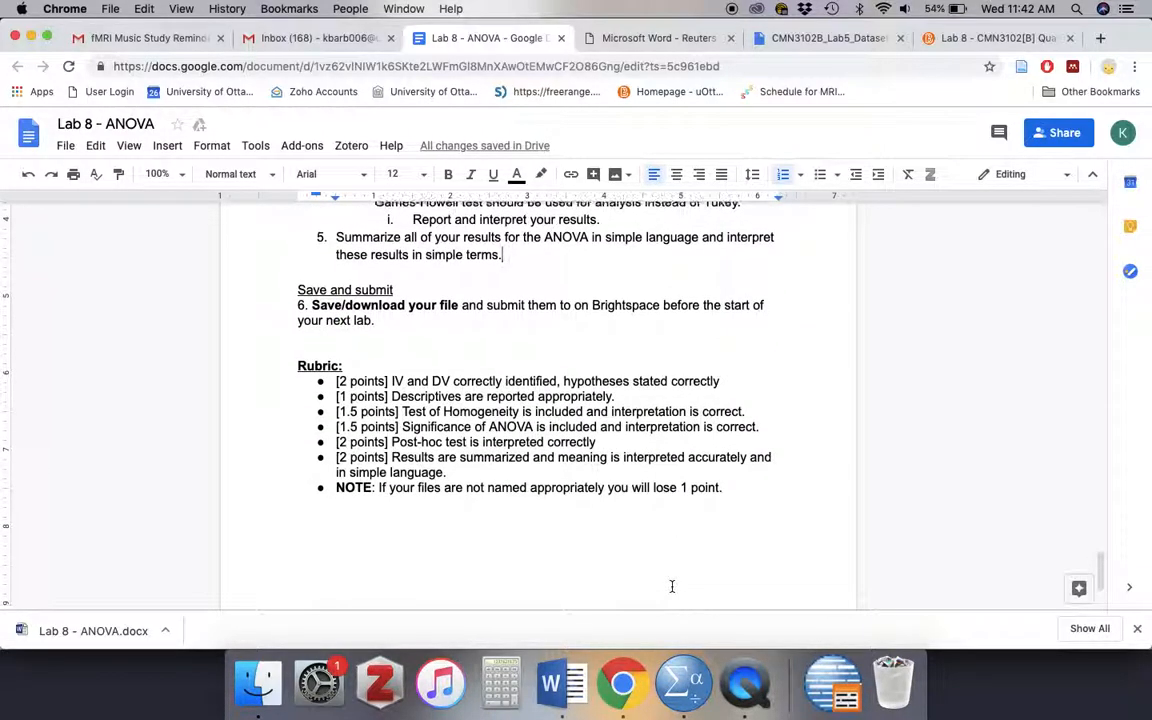